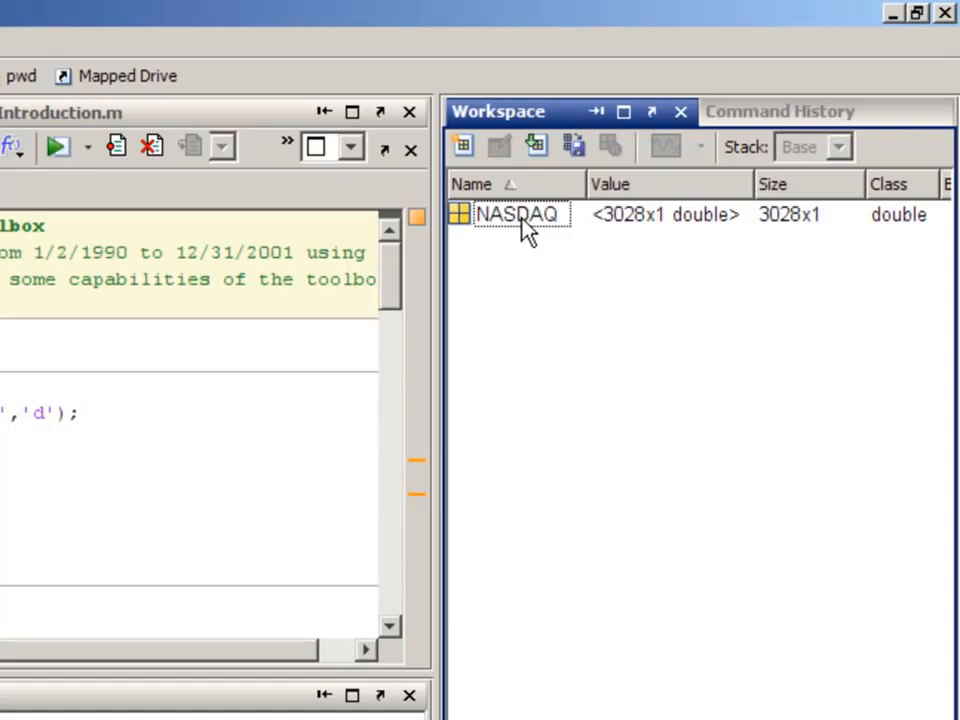
- Plot the NASDAQ workspace variable in a quick figure and close that figure
left_click(523, 217)
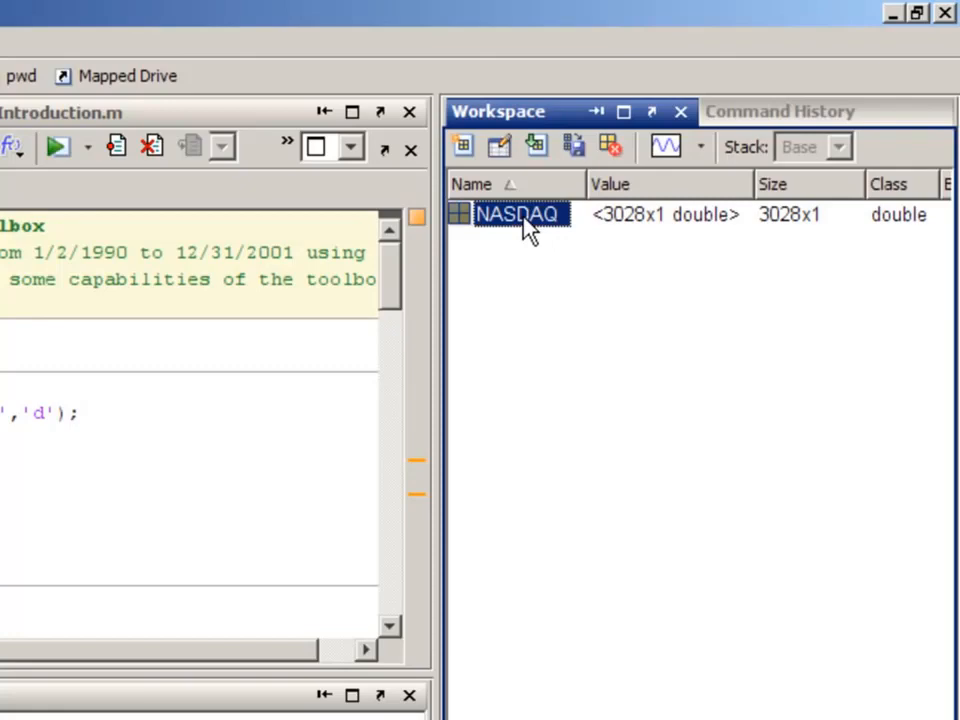
left_click(666, 150)
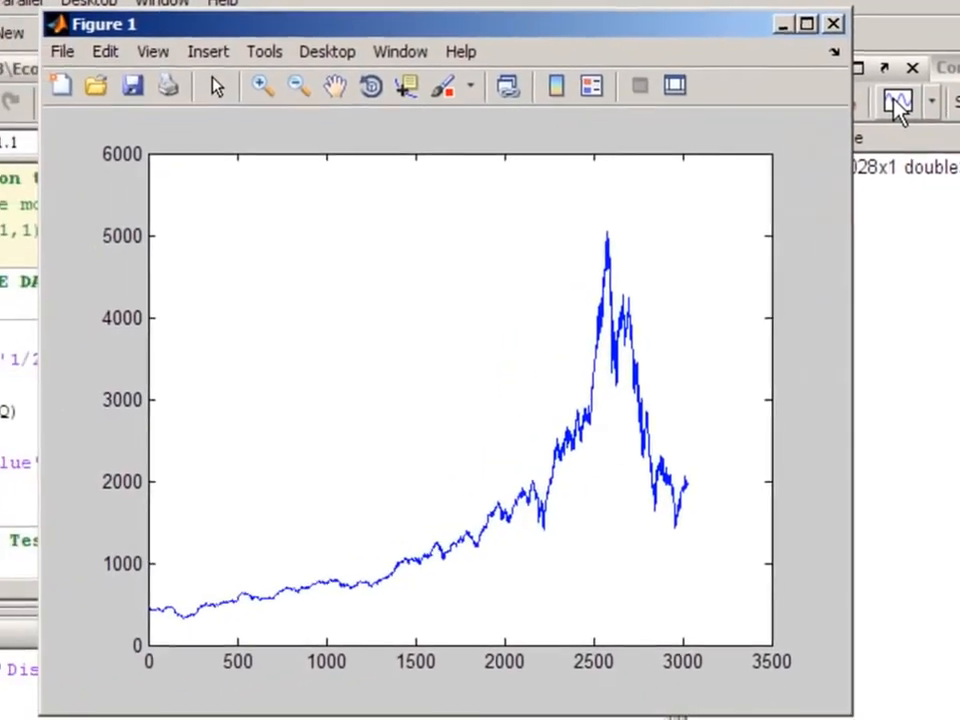
left_click(833, 23)
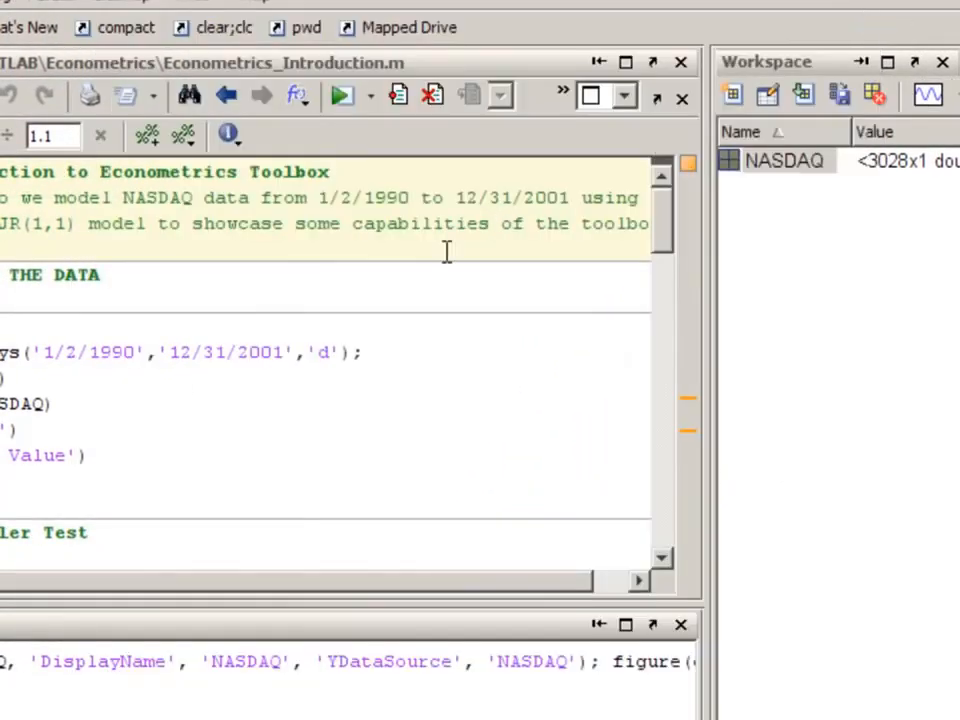
- Run the Price Data cell to plot NASDAQ values against business dates, and dock the figure
left_click(128, 378)
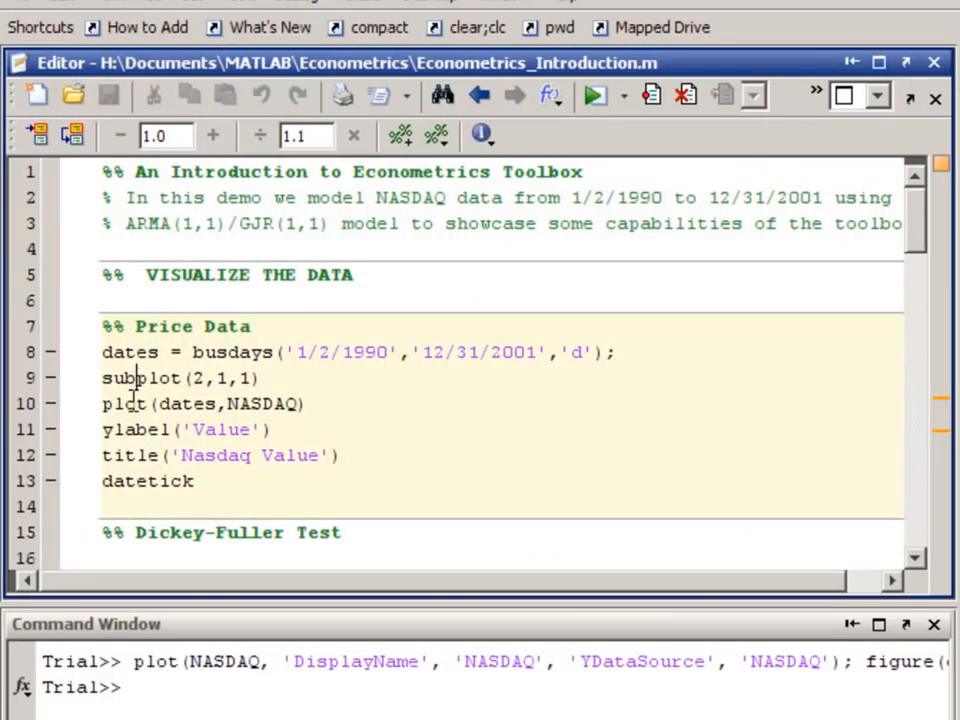
double_click(120, 403)
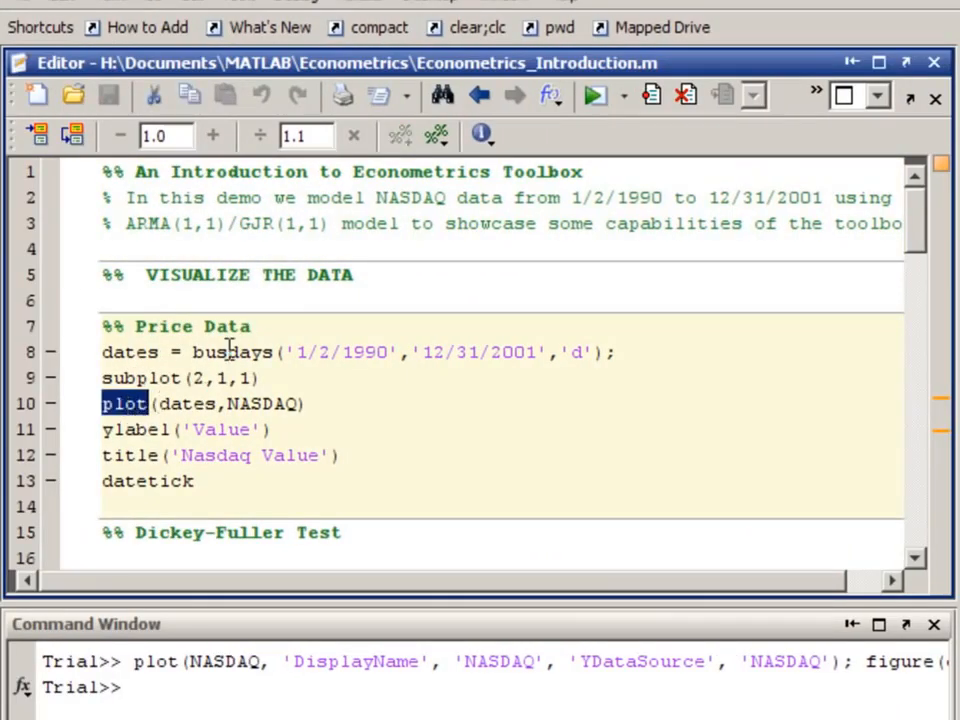
left_click(636, 434)
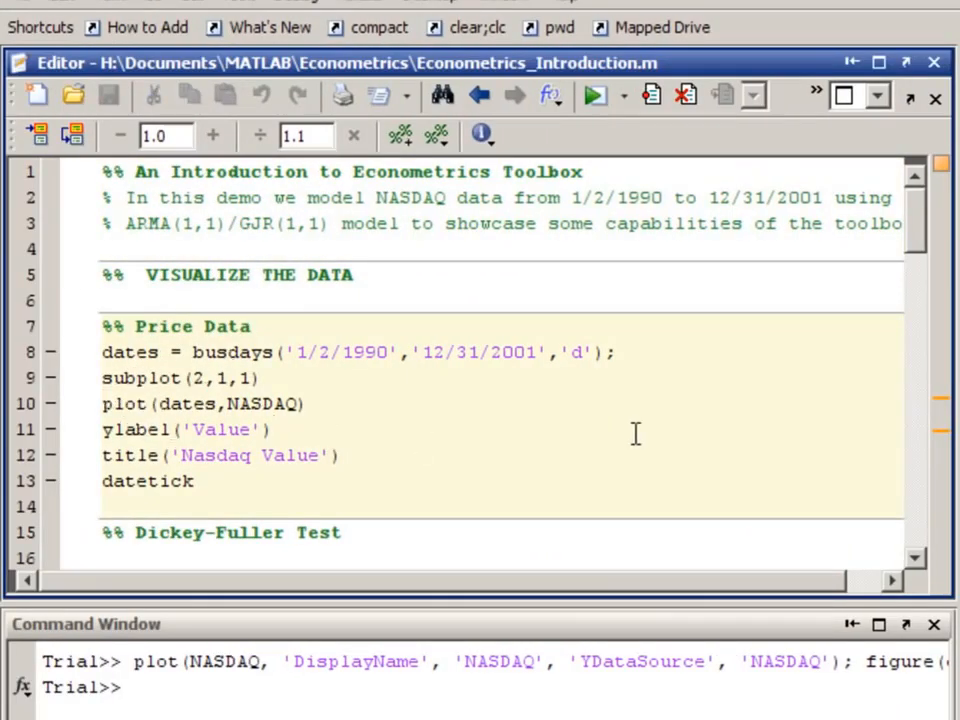
key("ctrl+Return")
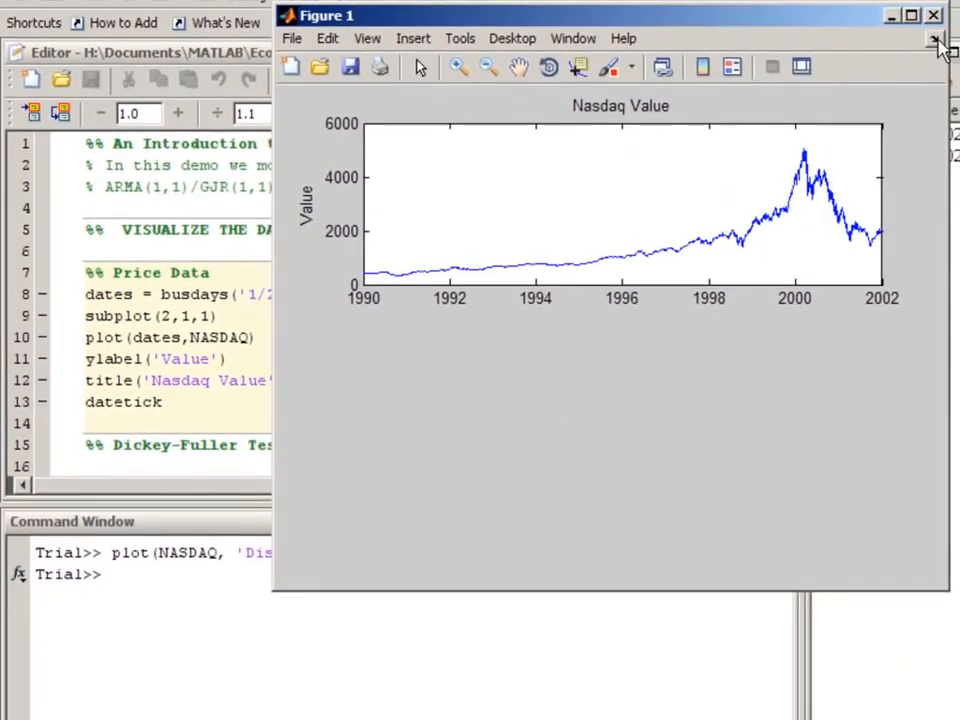
left_click(936, 40)
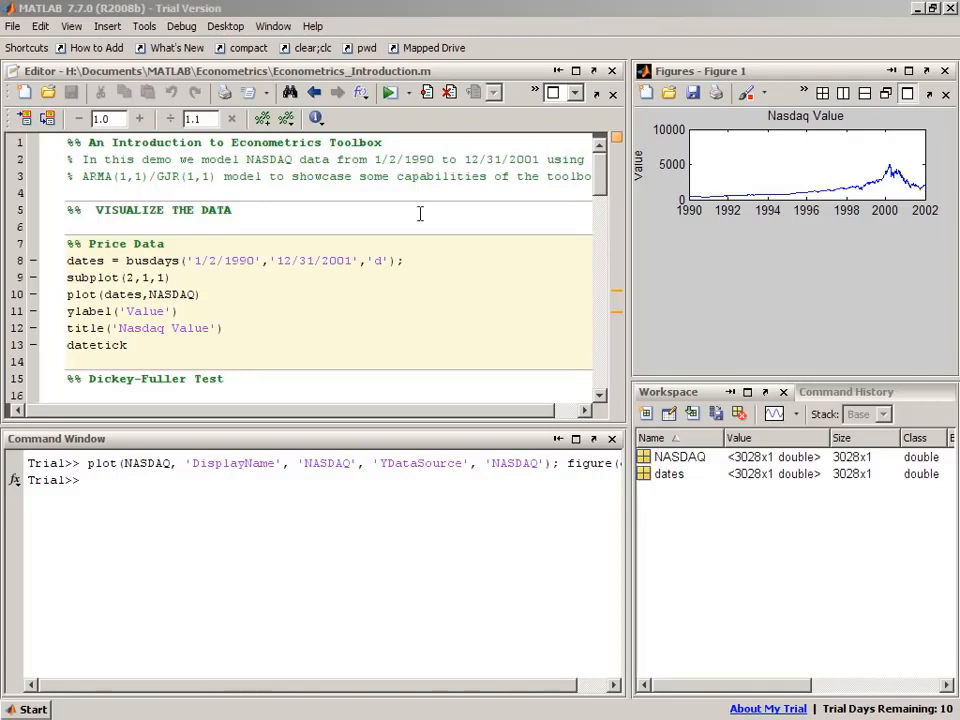
- Browse the function browser's Econometrics Toolbox Statistics and Tests category
left_click(16, 481)
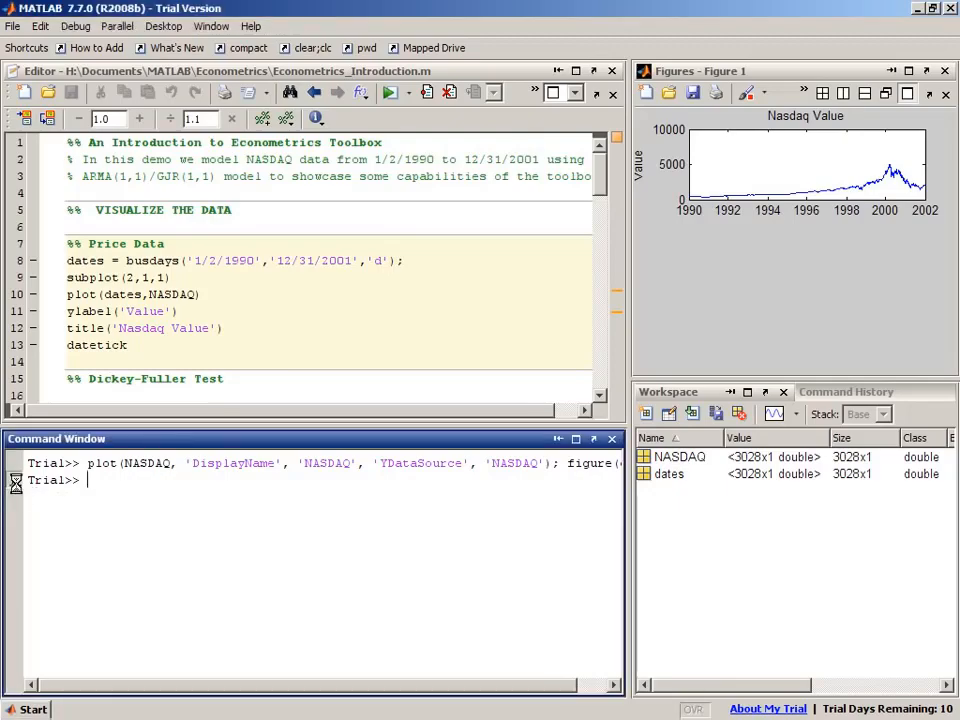
left_click(15, 481)
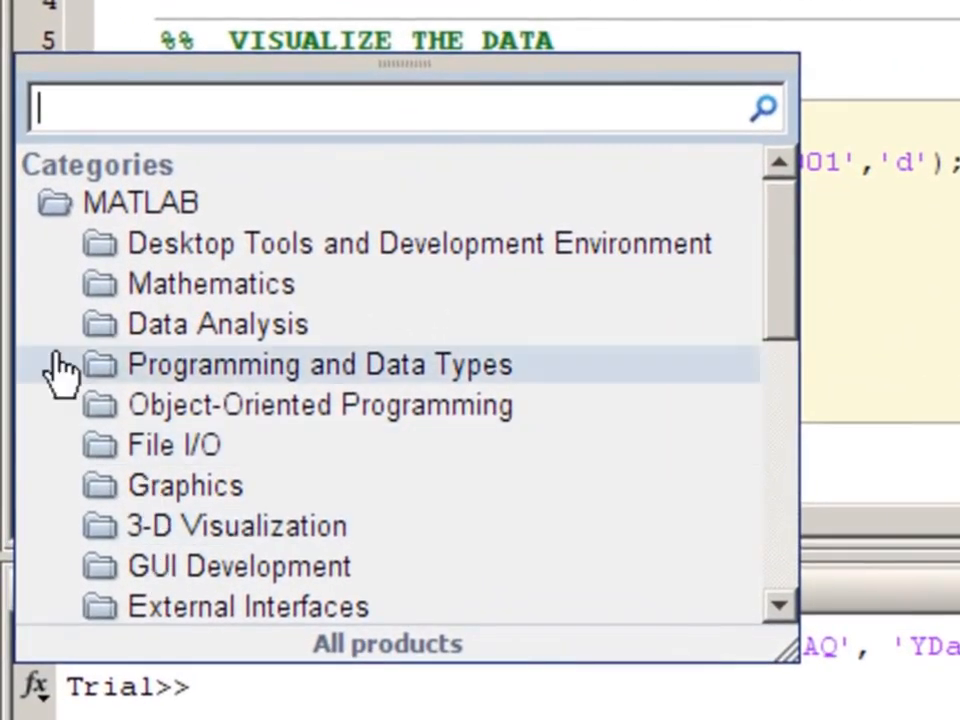
left_click(48, 207)
left_click(55, 248)
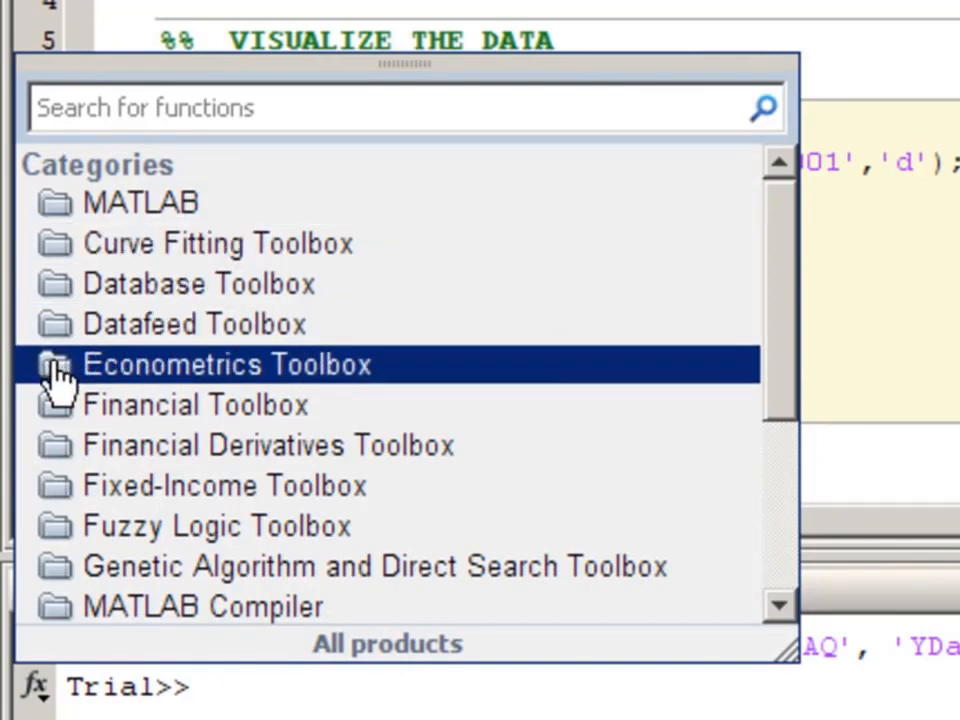
left_click(58, 370)
left_click(218, 405)
scroll(215, 405, "down", 1)
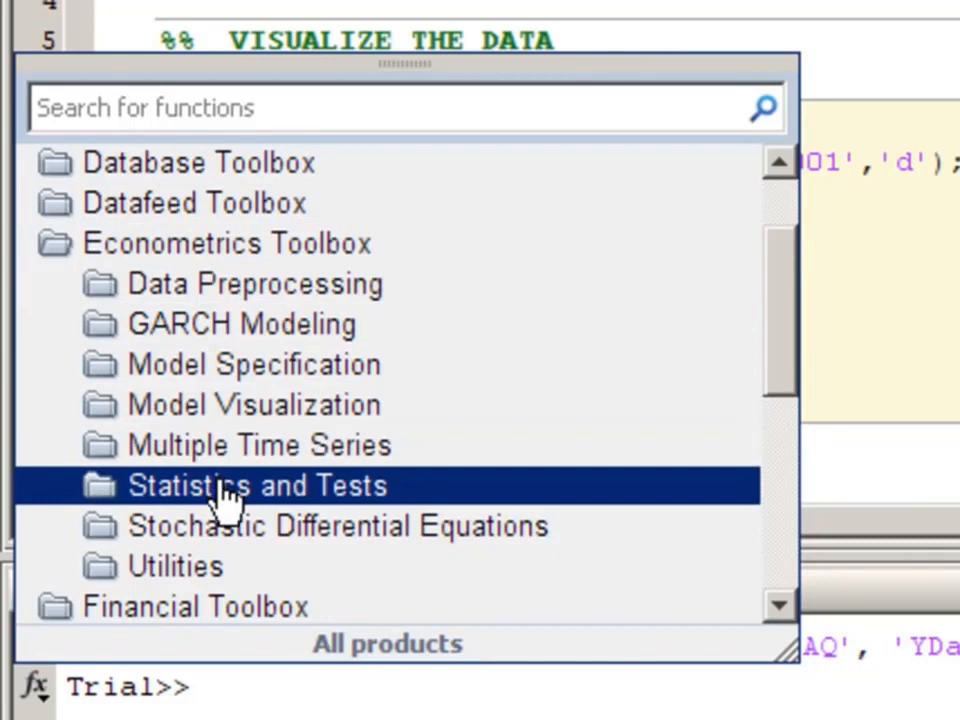
left_click(225, 495)
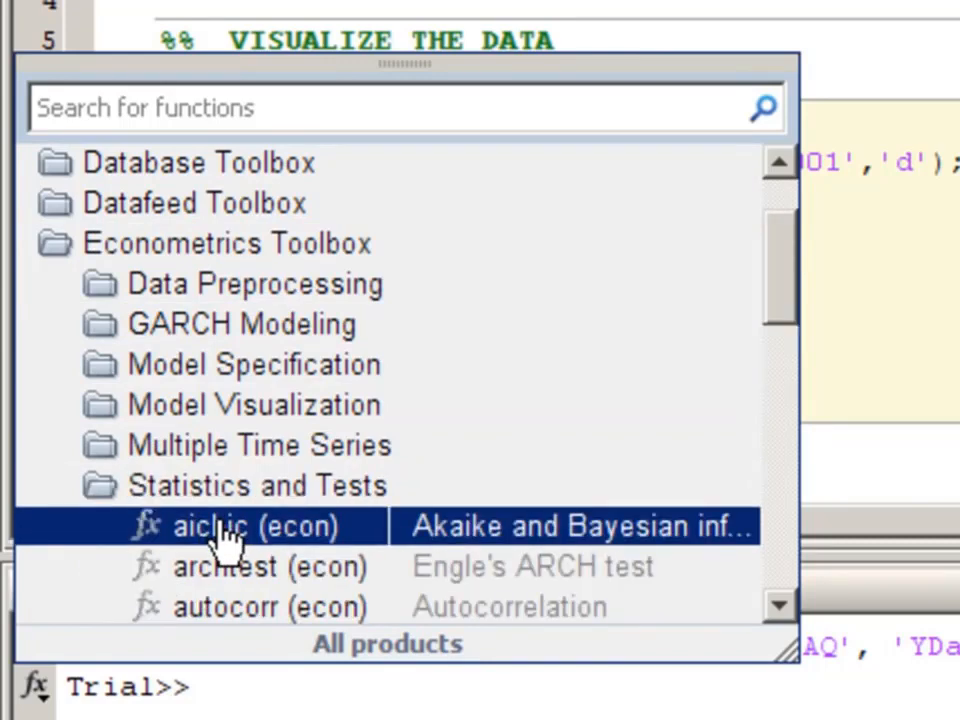
scroll(222, 537, "down", 1)
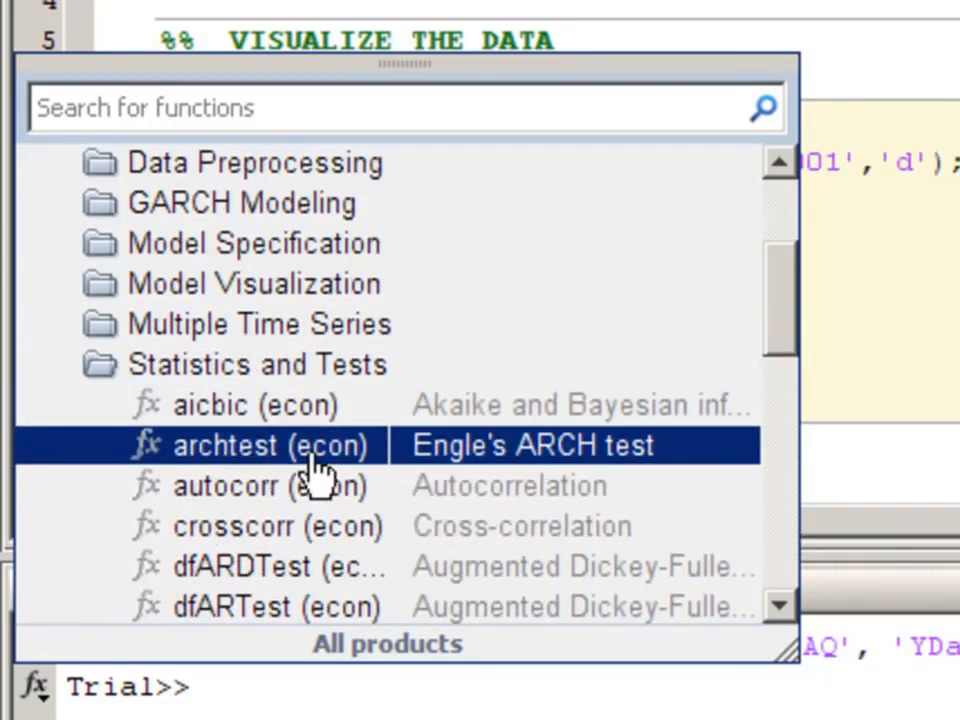
scroll(292, 567, "down", 1)
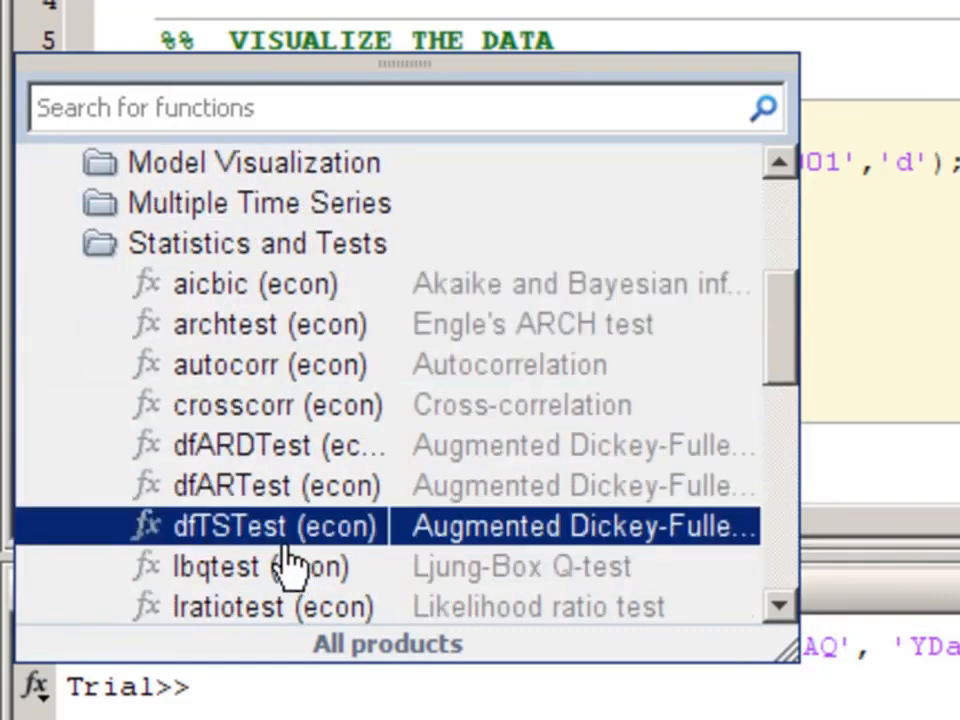
mouse_move(285, 449)
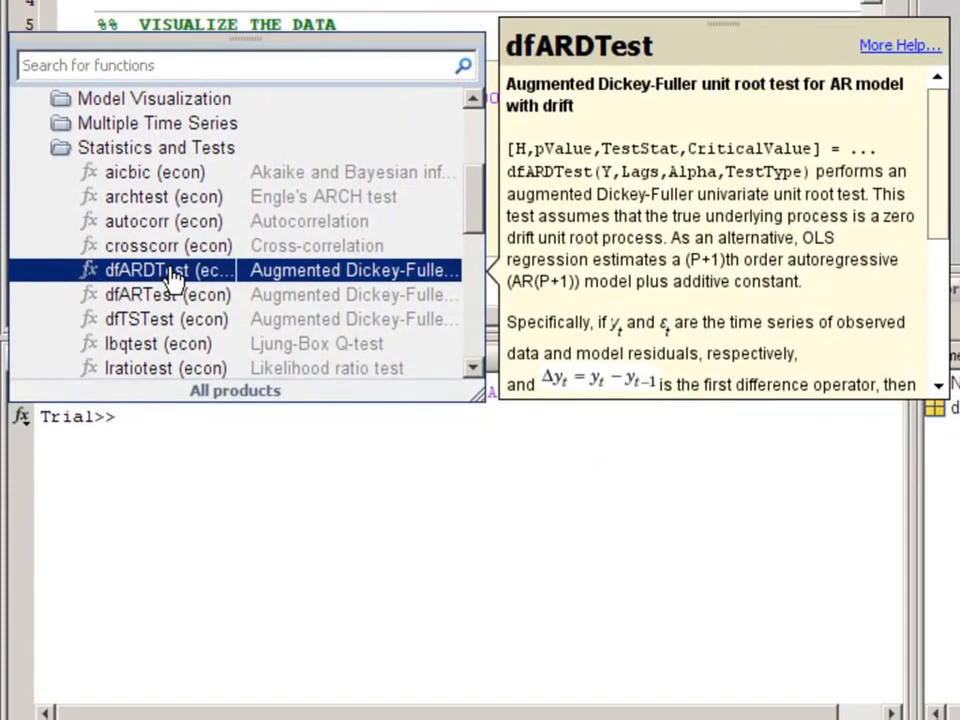
- Read the full help page for the dfARDTest function
mouse_move(936, 141)
left_mouse_down()
mouse_move(936, 326)
mouse_move(940, 122)
left_mouse_up()
left_click(896, 47)
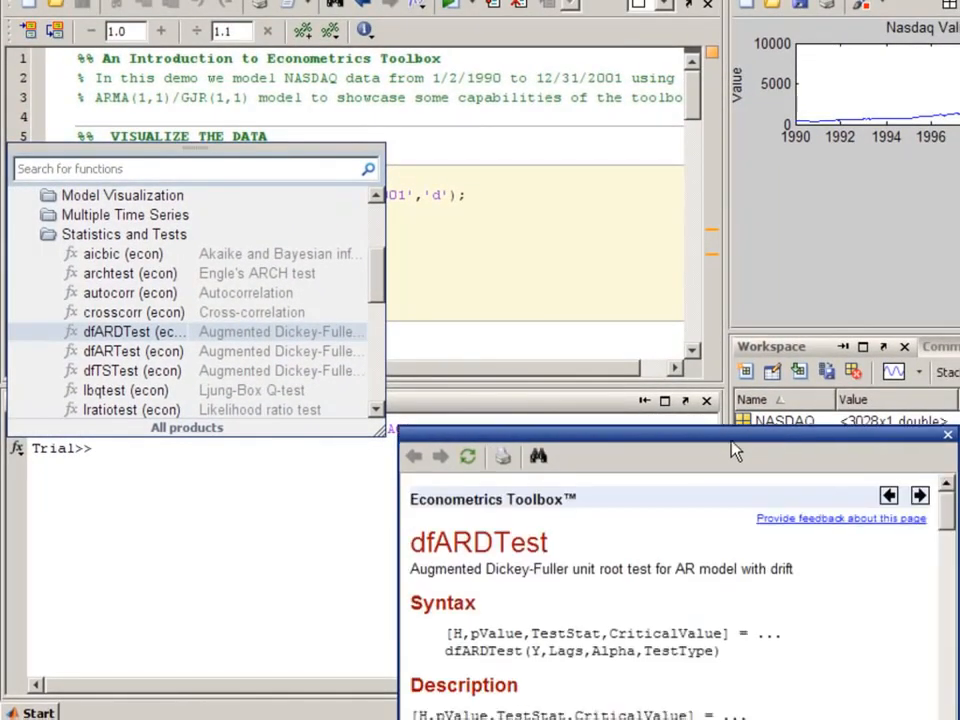
left_click_drag(735, 452, 718, 26)
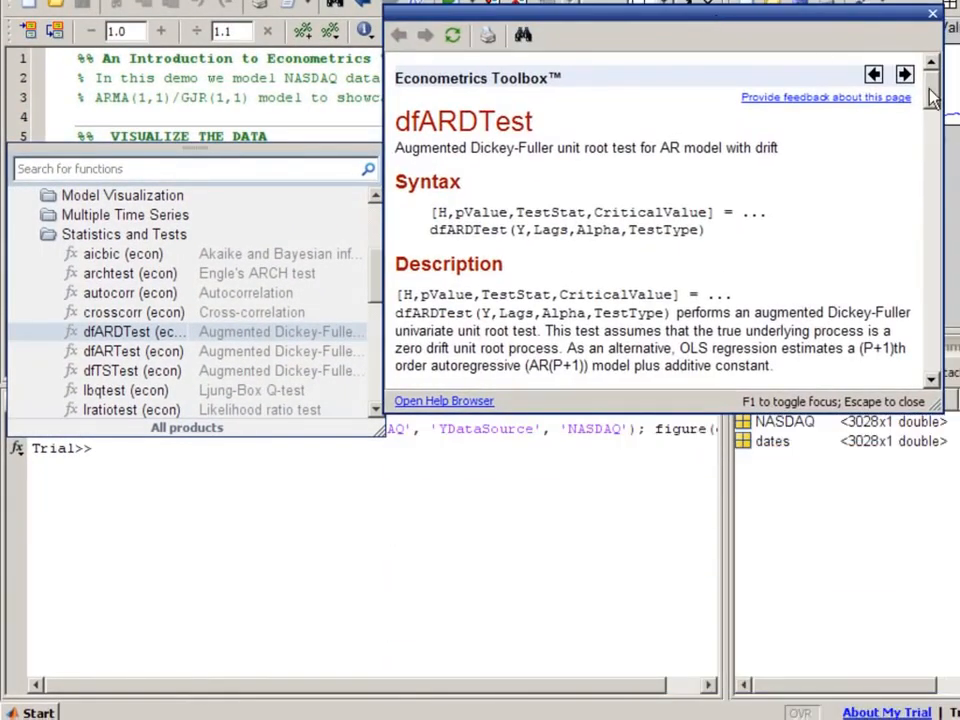
left_click_drag(931, 97, 932, 366)
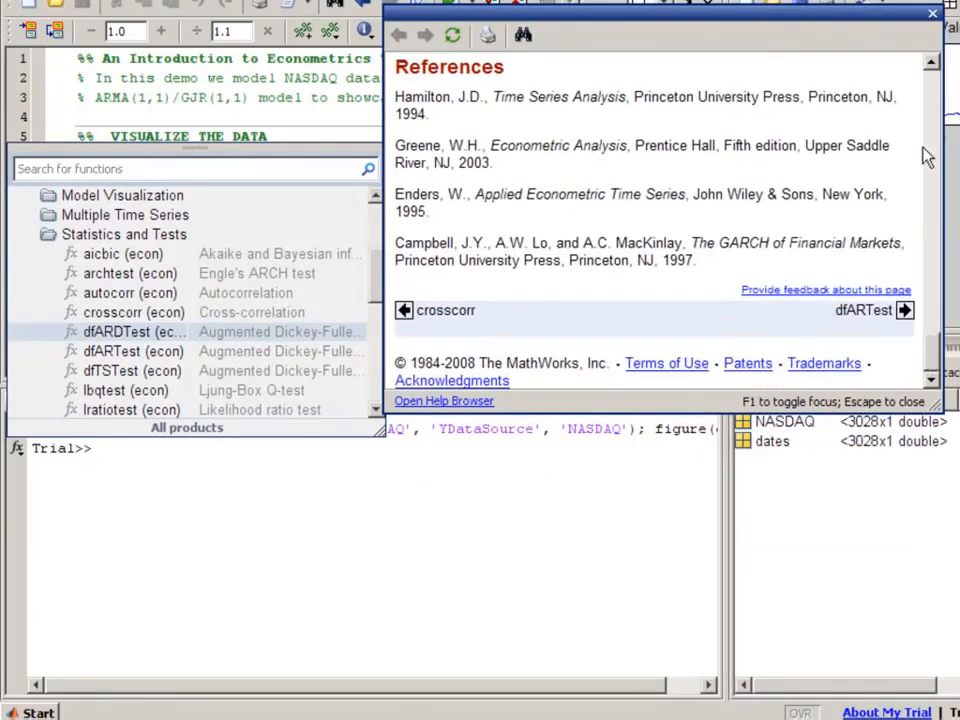
key("Escape")
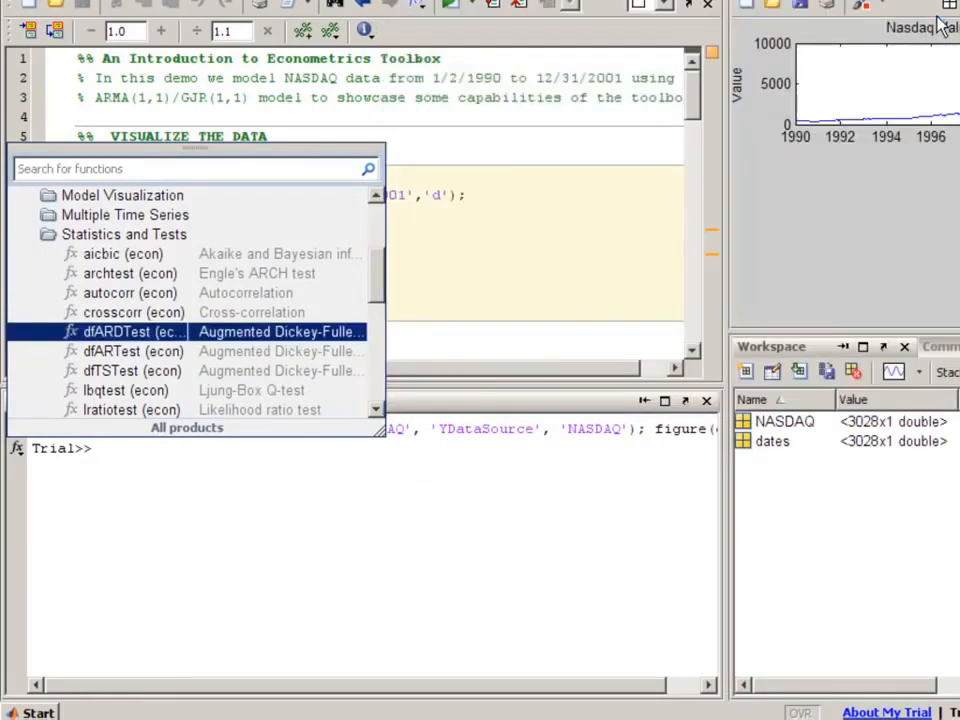
- Run dfARDTest on NASDAQ in the Command Window
double_click(107, 333)
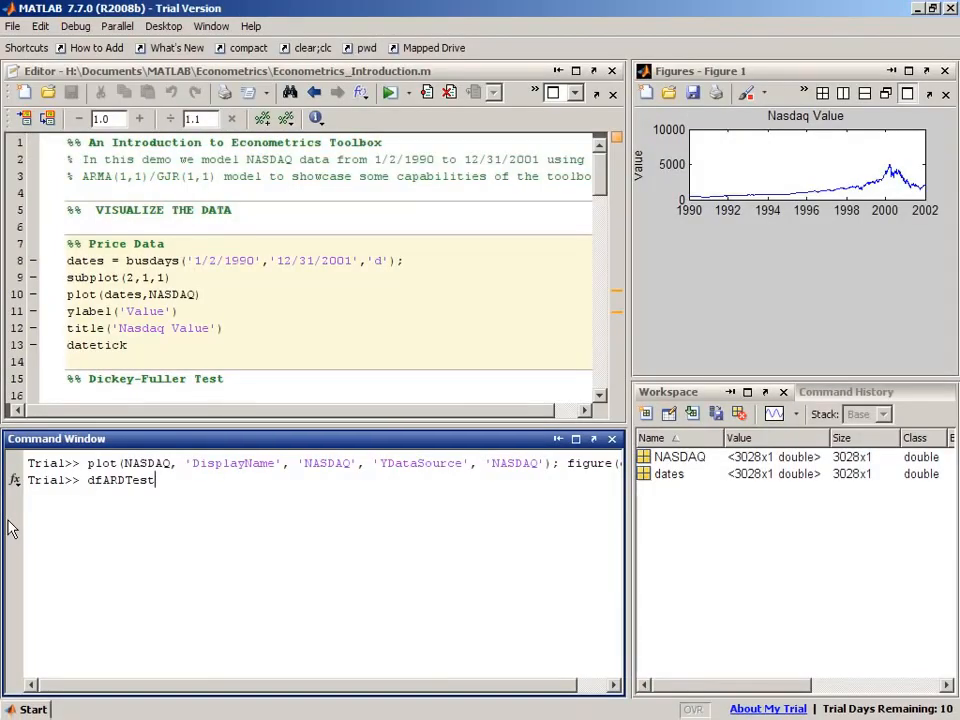
type("()")
key("Left")
type("NASDAQ")
key("Return")
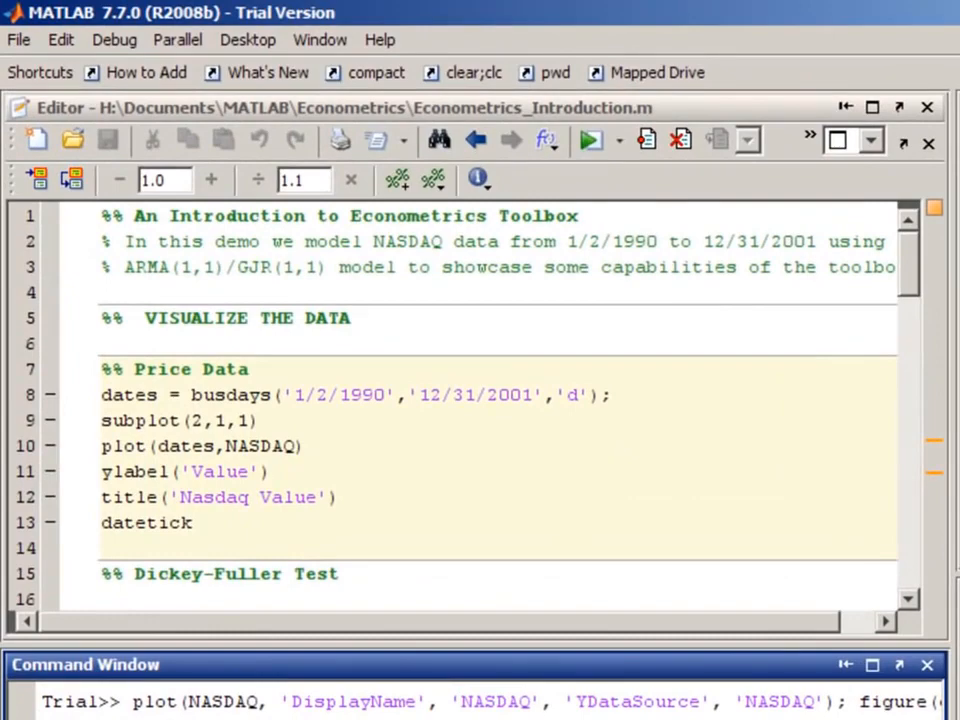
- Run the Return Series cell to compute and plot NASDAQ daily returns
left_click(388, 512)
scroll(388, 512, "down", 2)
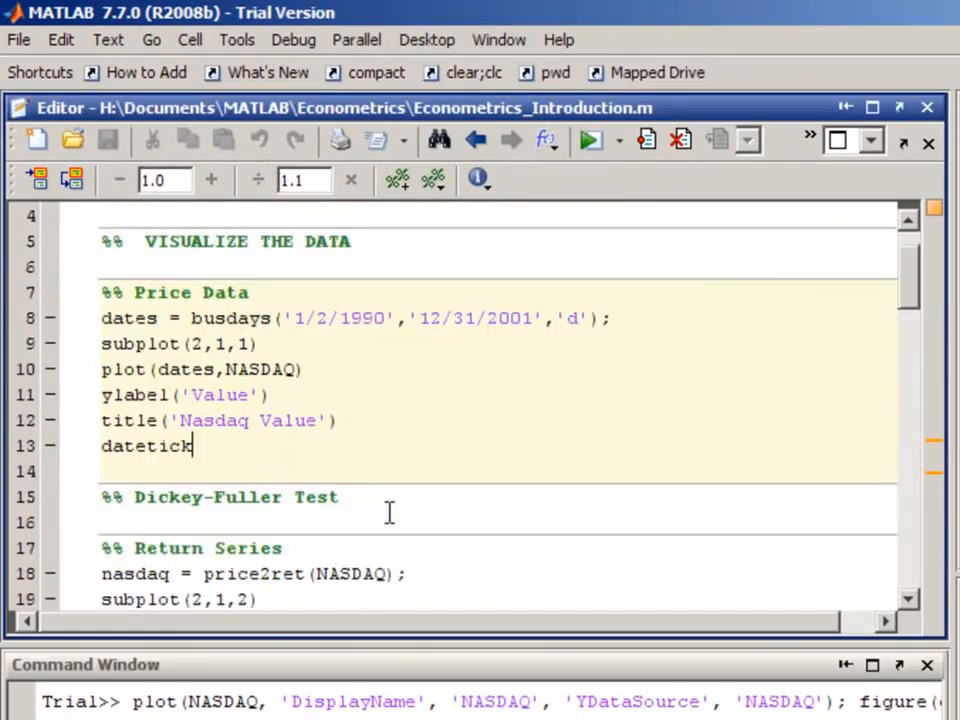
scroll(388, 512, "down", 1)
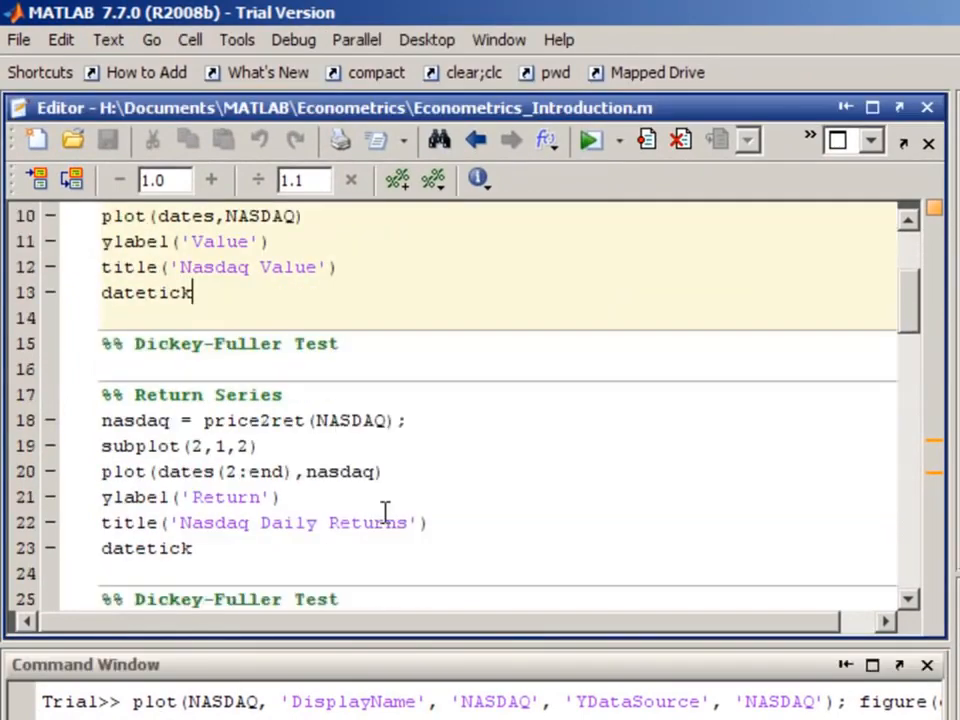
left_click(212, 396)
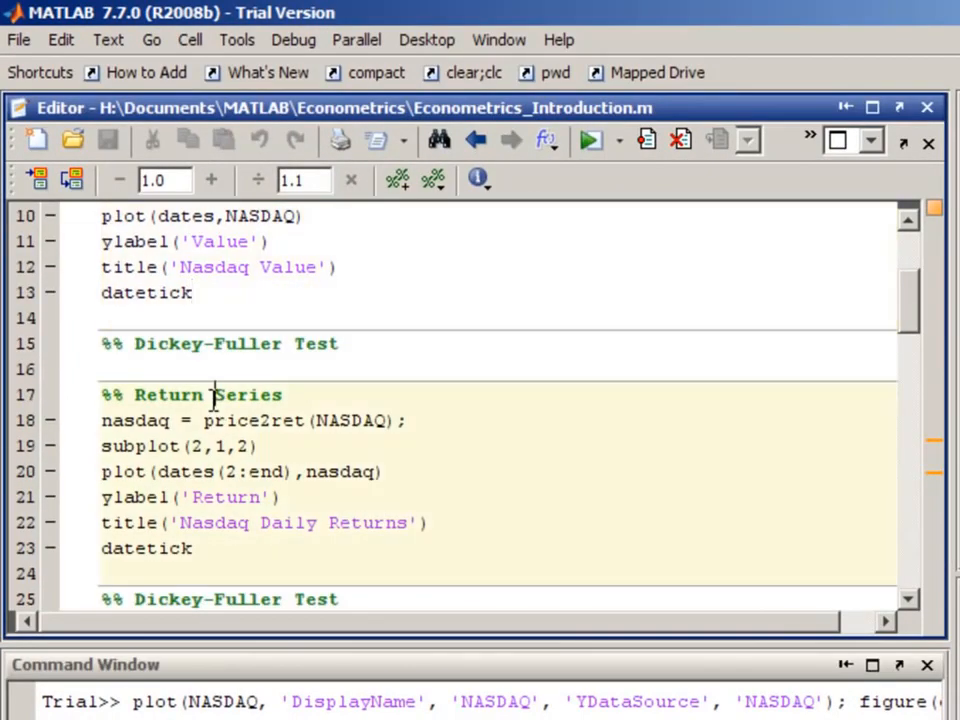
double_click(260, 424)
left_click(469, 440)
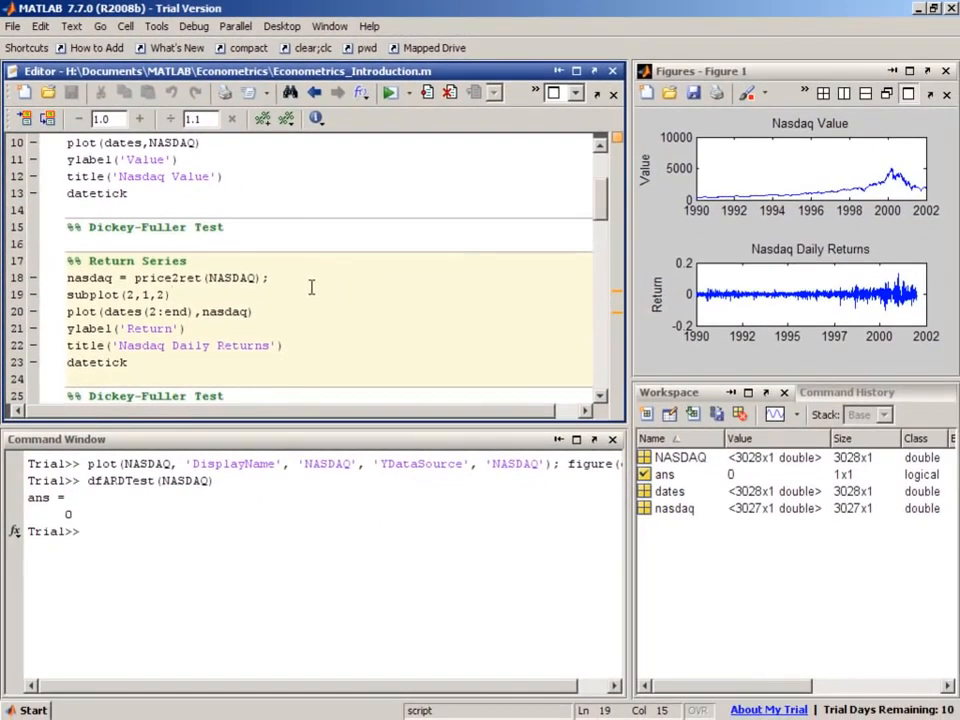
- Rerun the Dickey-Fuller test command on the nasdaq return series instead of the prices
scroll(399, 296, "down", 2)
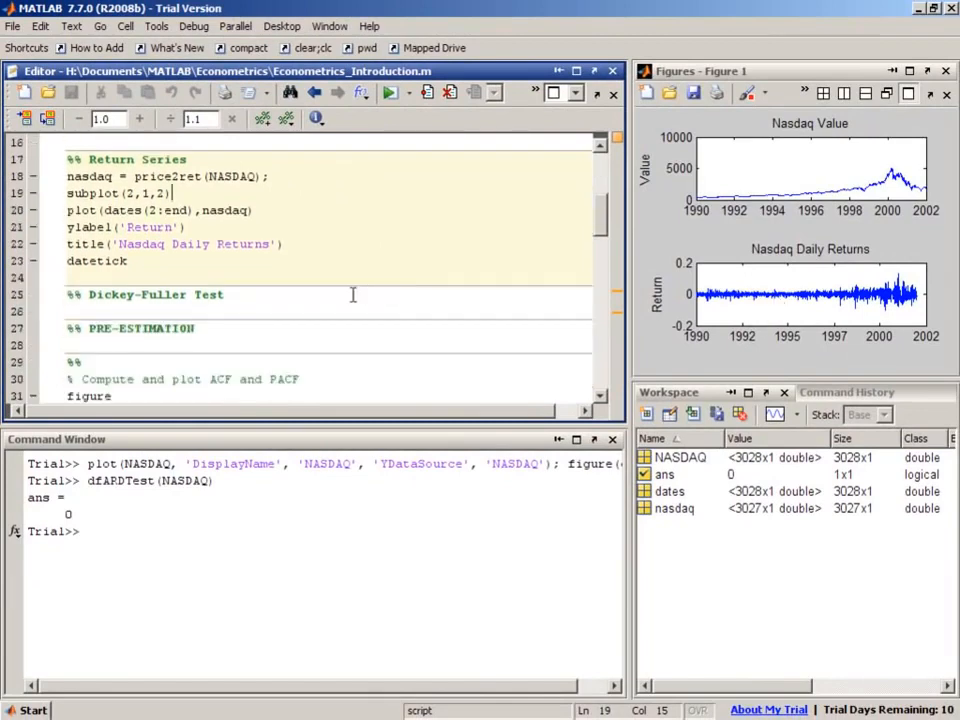
left_click(122, 541)
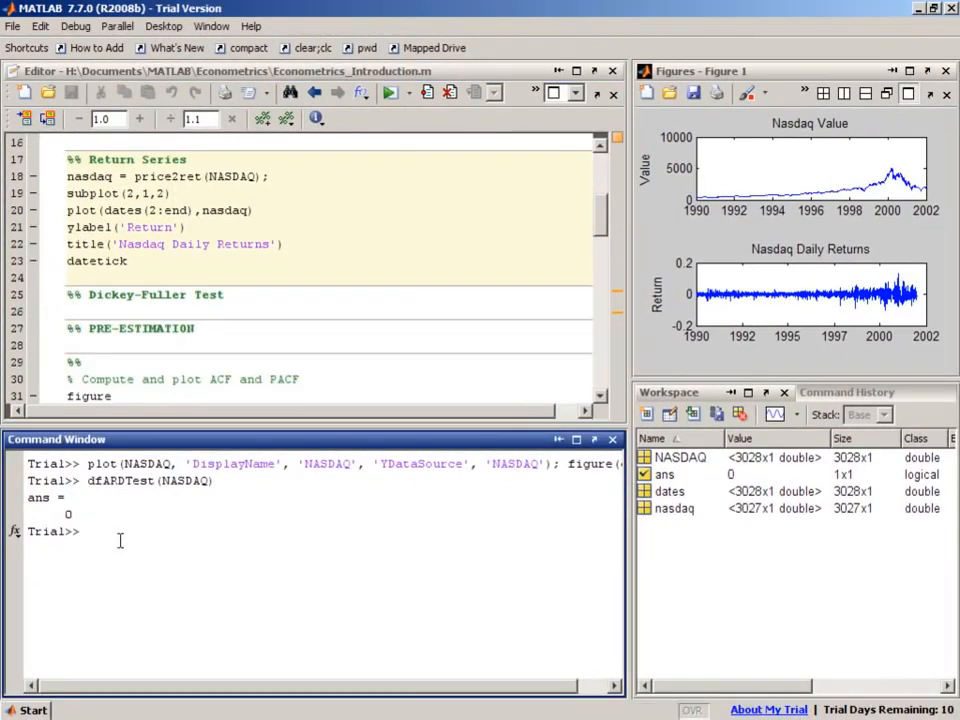
key("Up")
key("Left")
key("BackSpace")
key("BackSpace")
key("BackSpace")
key("BackSpace")
key("BackSpace")
key("BackSpace")
type("nasdaq")
key("Return")
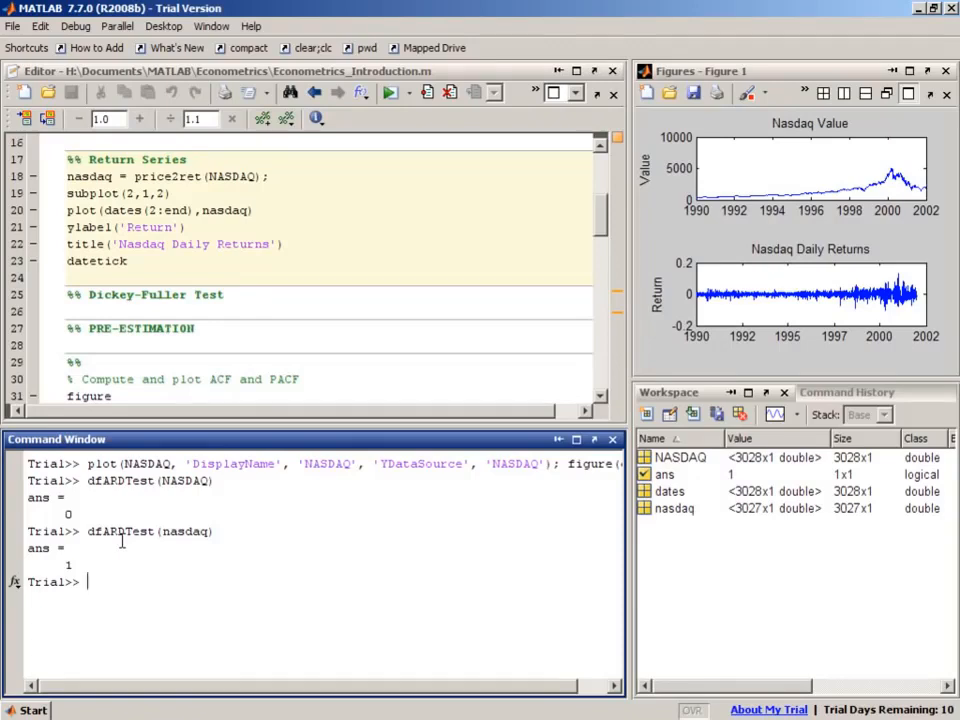
- Run the cell that computes and plots the ACF and PACF of the nasdaq returns
left_click(270, 341)
scroll(270, 341, "down", 1)
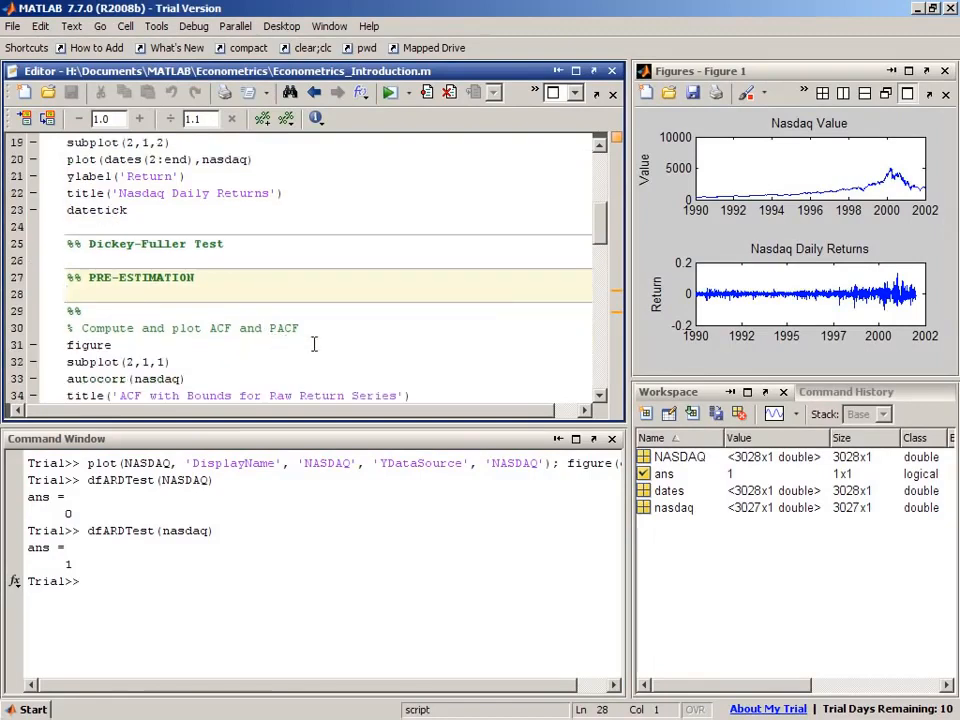
left_click(345, 344)
scroll(380, 344, "down", 1)
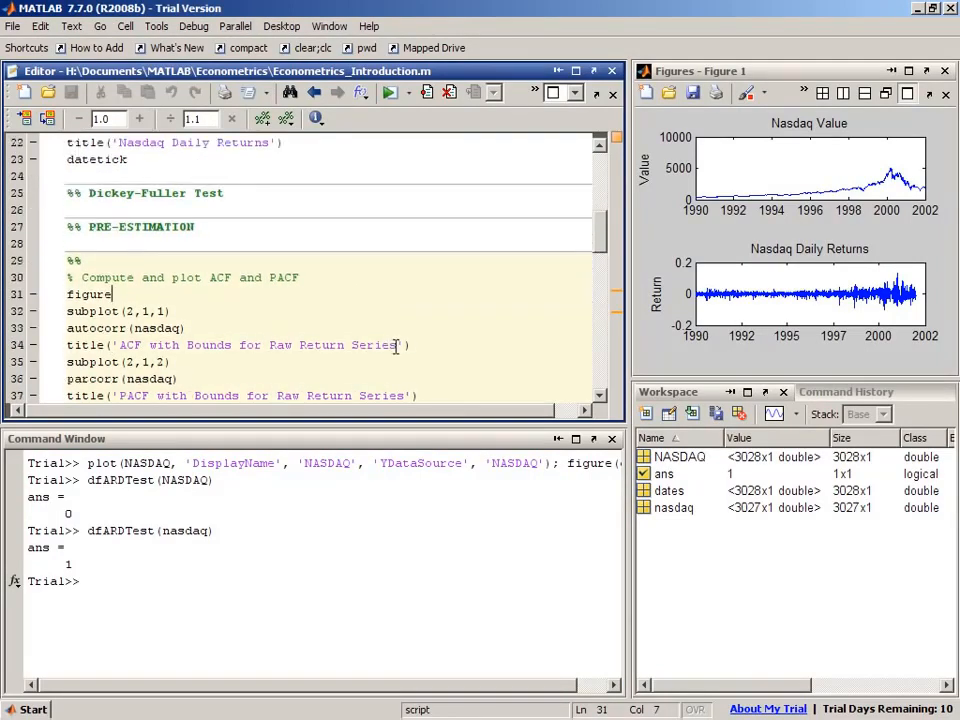
scroll(397, 345, "down", 1)
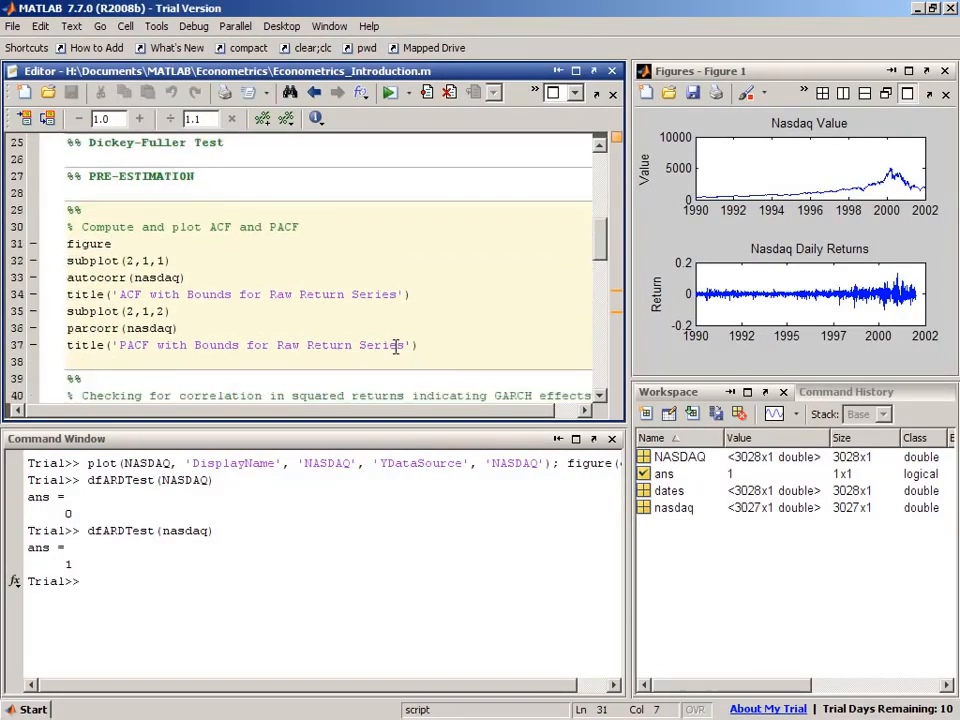
double_click(82, 280)
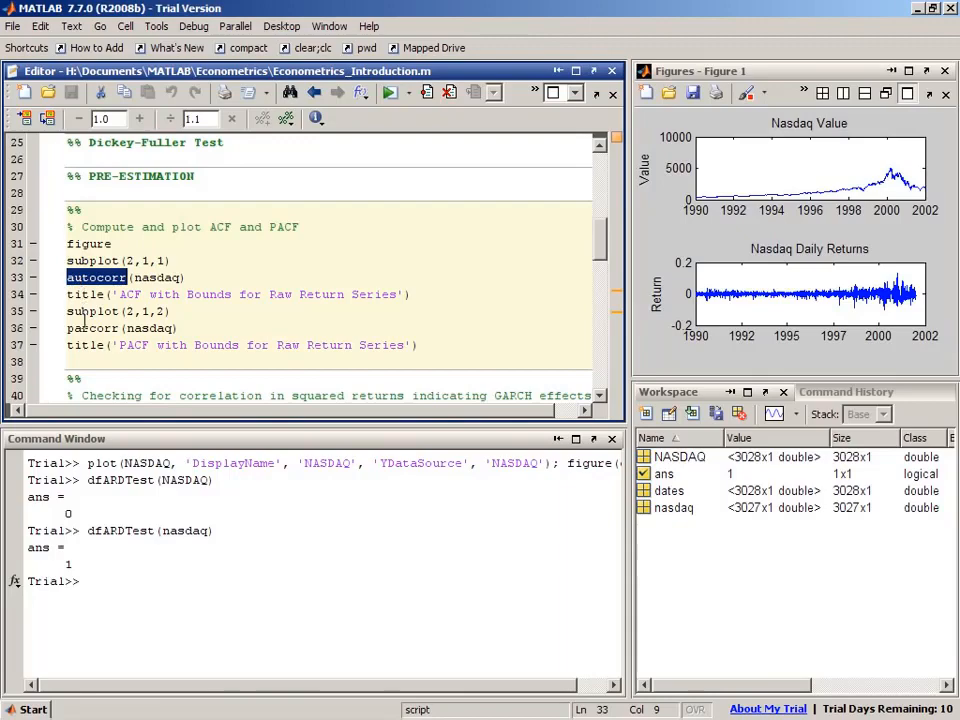
left_click(80, 329)
double_click(80, 329)
left_click(293, 316)
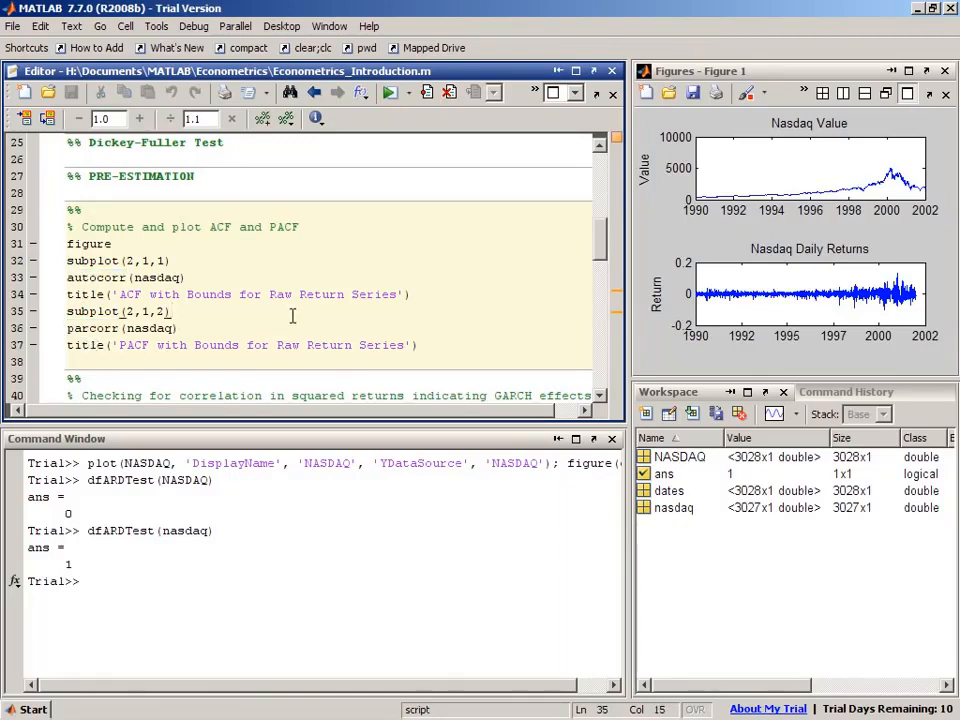
key("ctrl+Return")
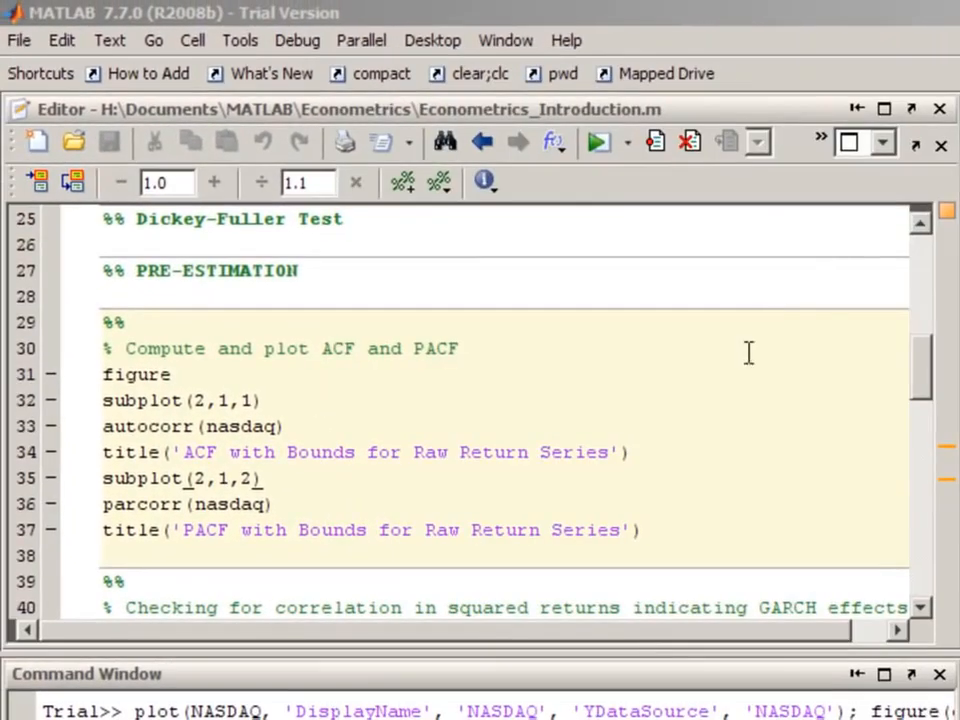
- Run the cell that plots the ACF and PACF of the squared nasdaq returns to check for GARCH effects
left_click(711, 405)
scroll(711, 407, "down", 3)
left_click(631, 452)
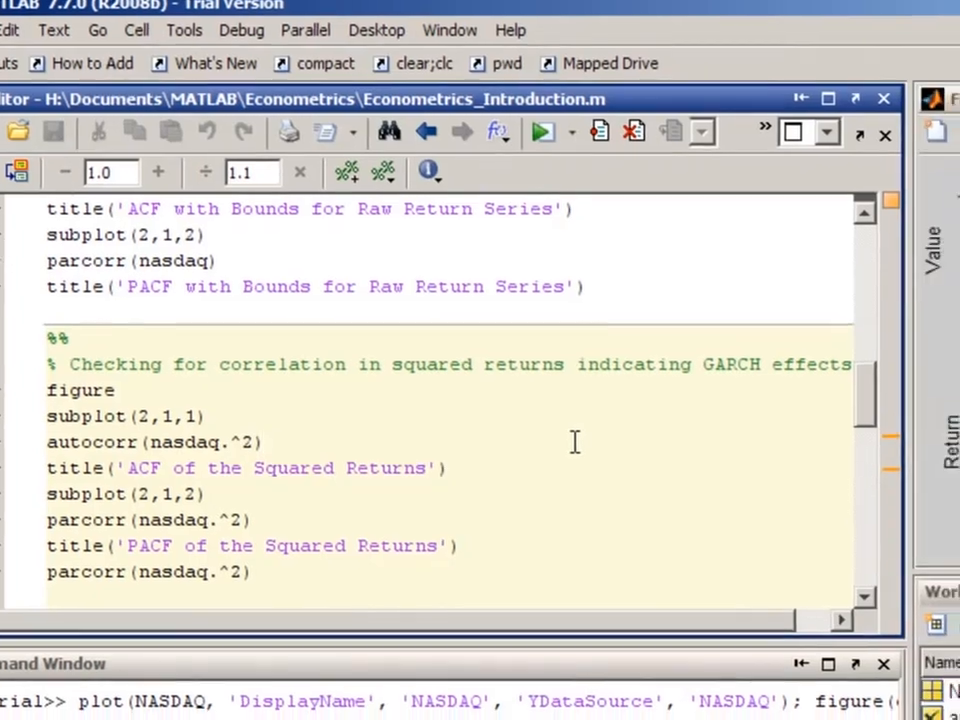
key("ctrl+Return")
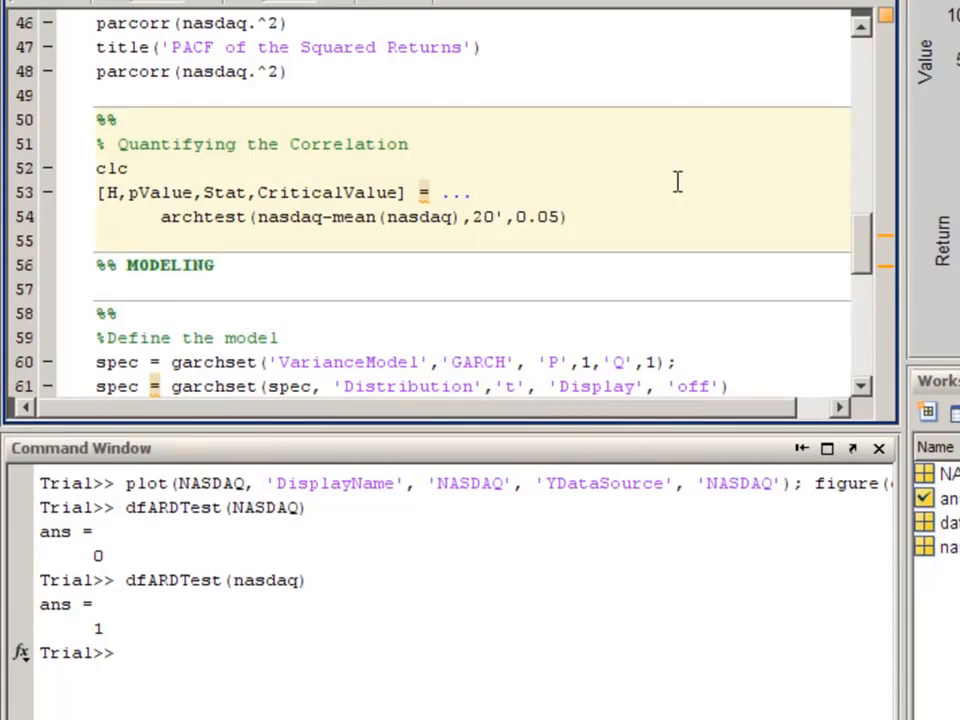
- Run the Quantifying the Correlation cell to perform the archtest on demeaned nasdaq returns with 20 lags at 0.05
double_click(214, 218)
key("ctrl+Return")
double_click(98, 507)
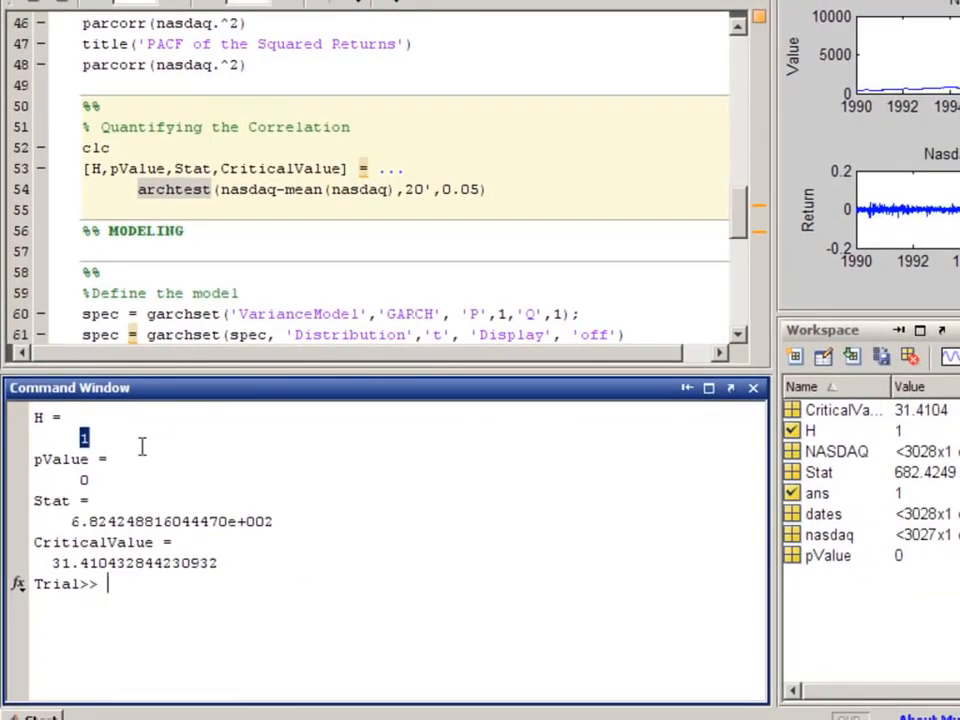
left_click(306, 437)
- Run the Define the model cell to create a GARCH(1,1) spec with t distribution and display off using garchset
left_click(186, 274)
scroll(189, 274, "down", 1)
double_click(183, 252)
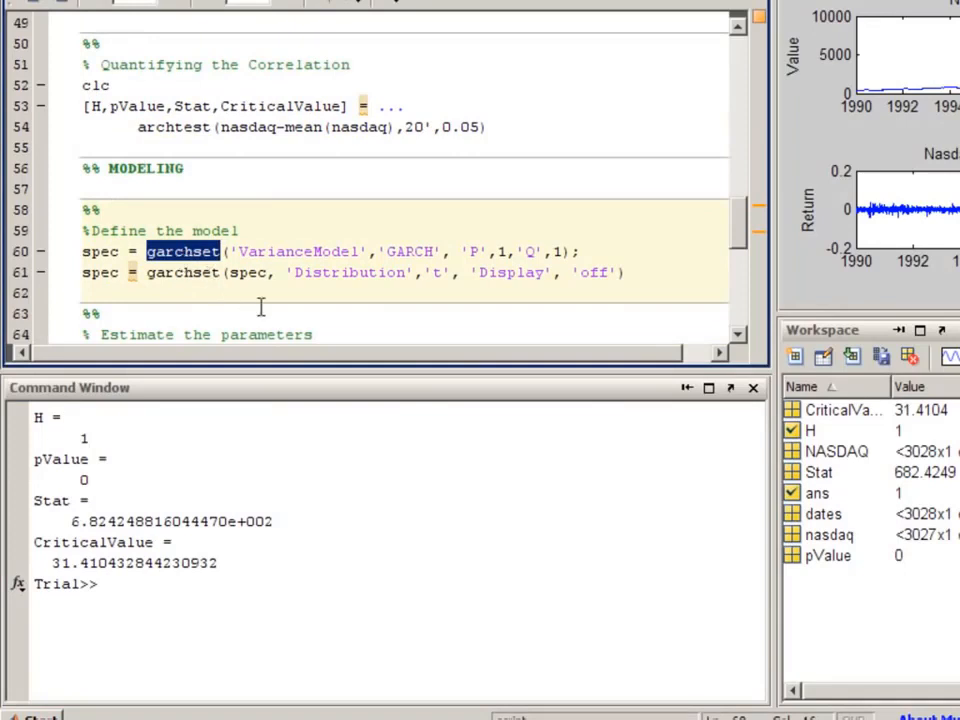
left_click_drag(287, 272, 452, 273)
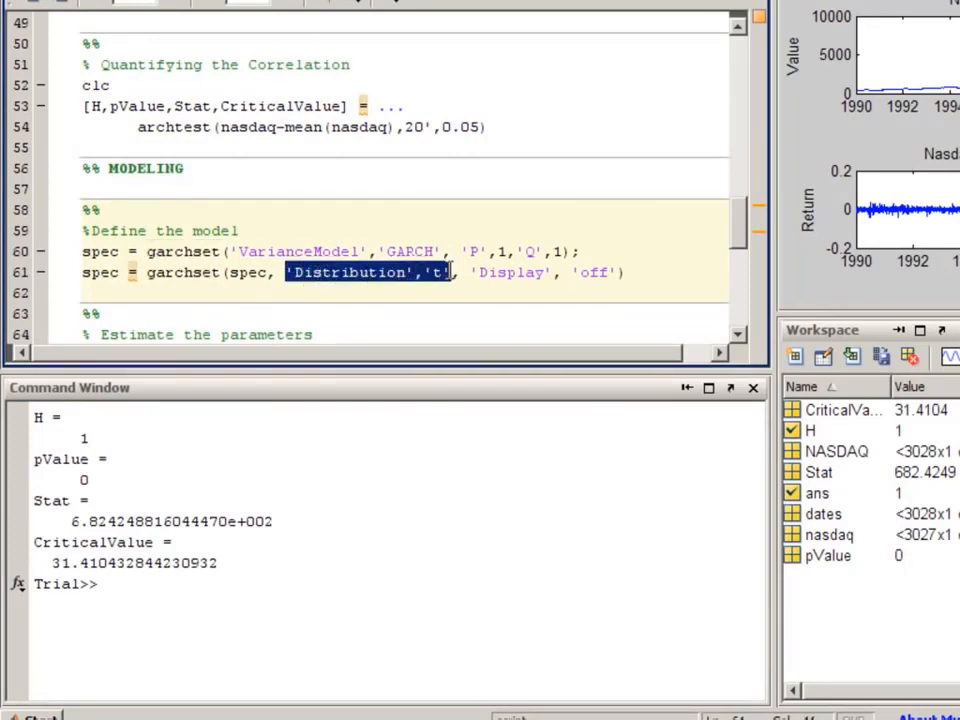
left_click_drag(238, 251, 315, 242)
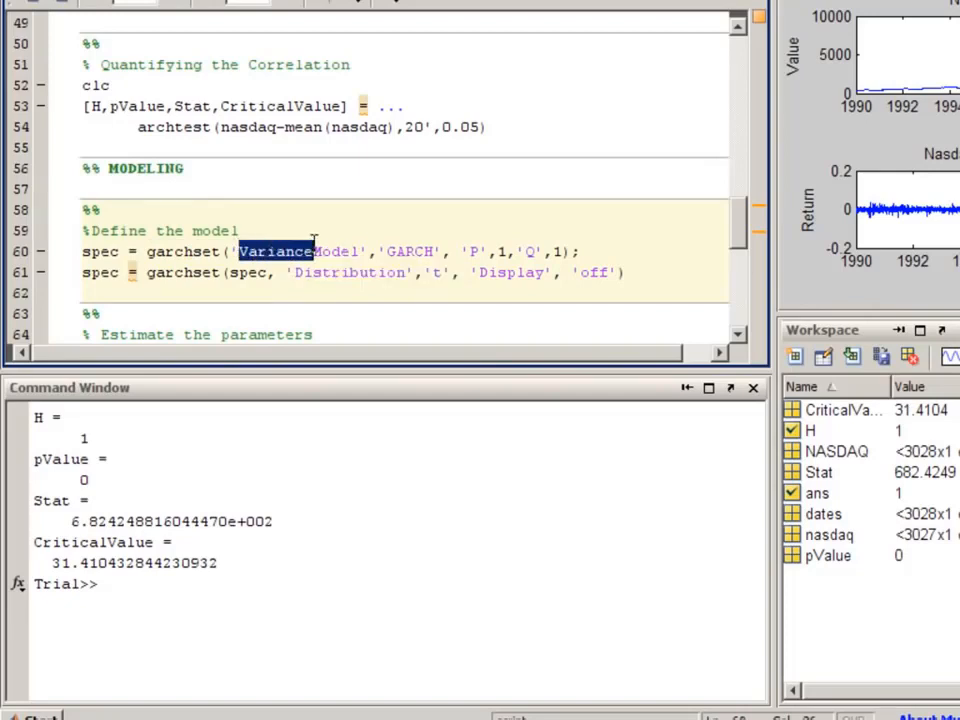
key("ctrl+Return")
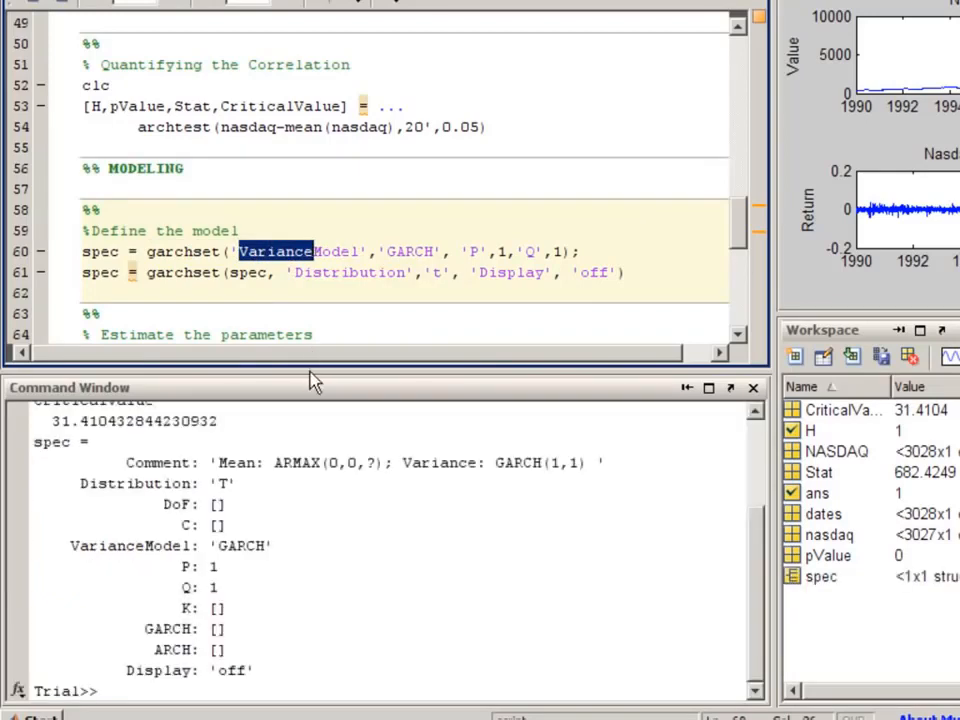
- Run the Estimate the parameters cell to fit the GARCH model to nasdaq with garchfit and display the estimates with garchdisp
left_click(308, 388)
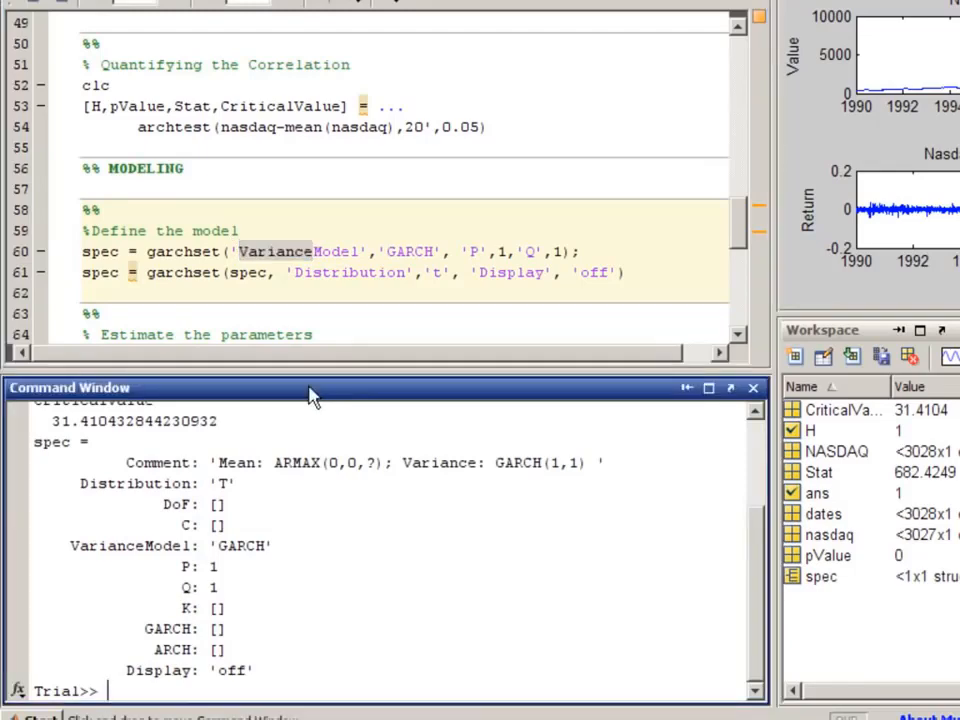
left_click(360, 289)
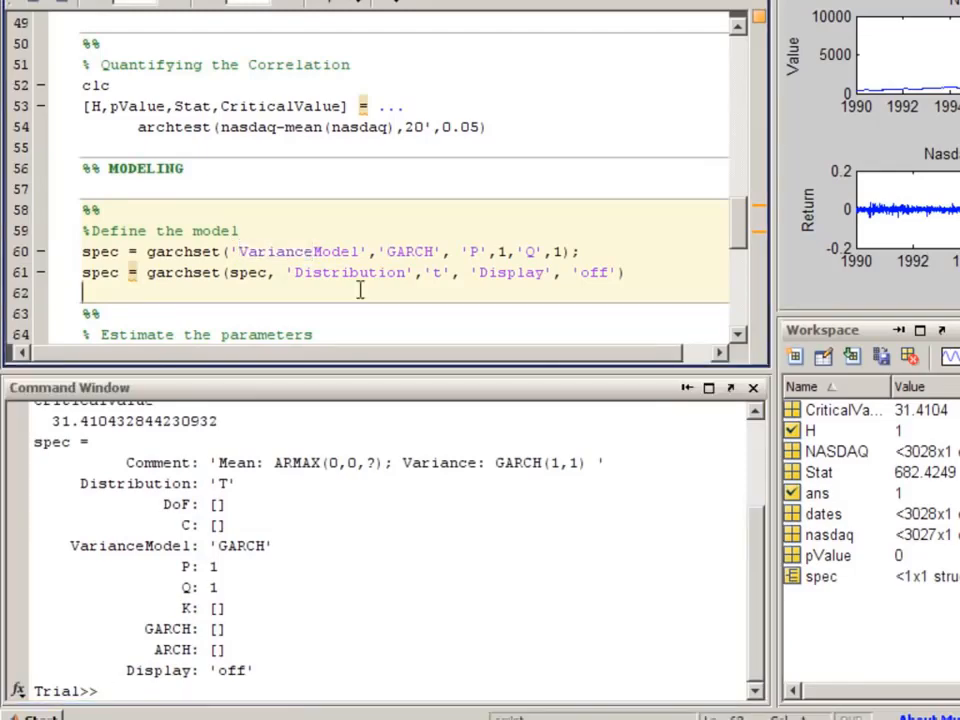
scroll(360, 289, "down", 1)
scroll(360, 289, "down", 1)
left_click(357, 288)
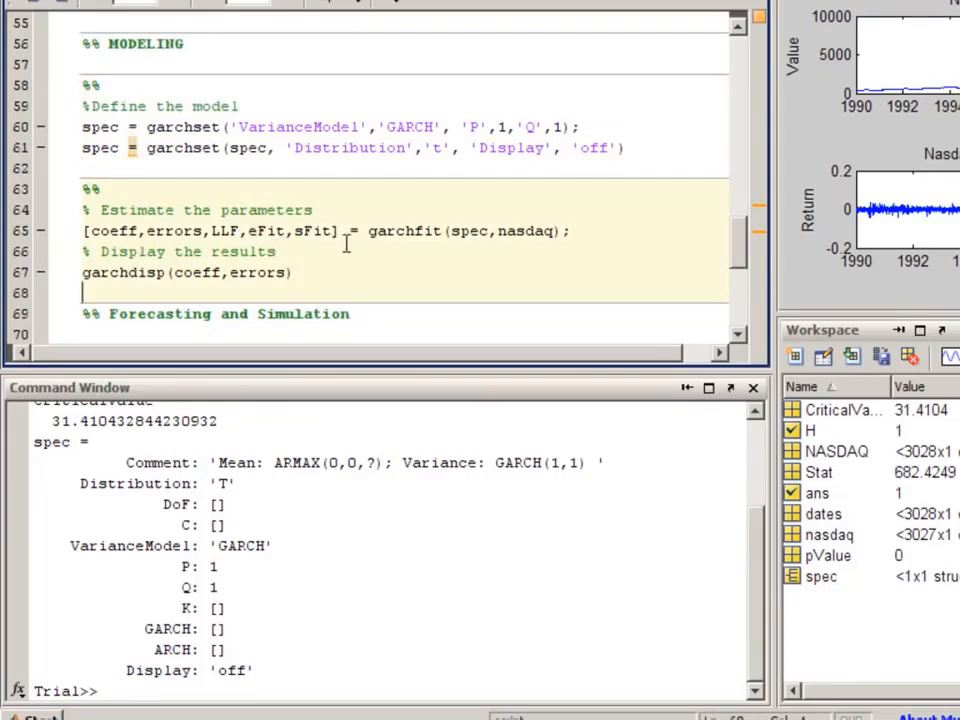
double_click(390, 234)
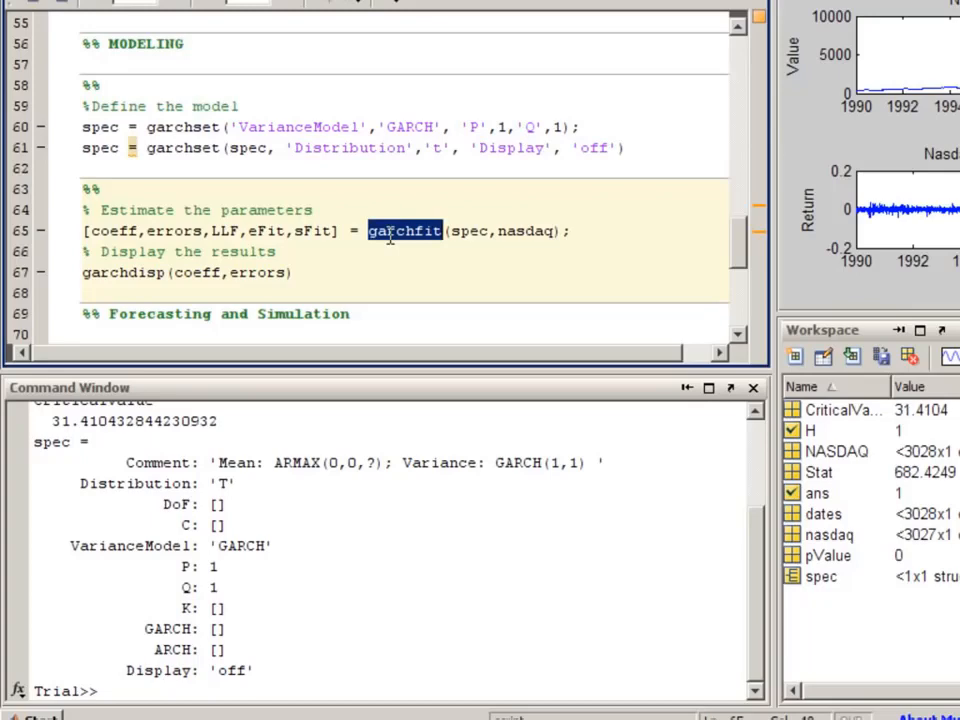
double_click(116, 274)
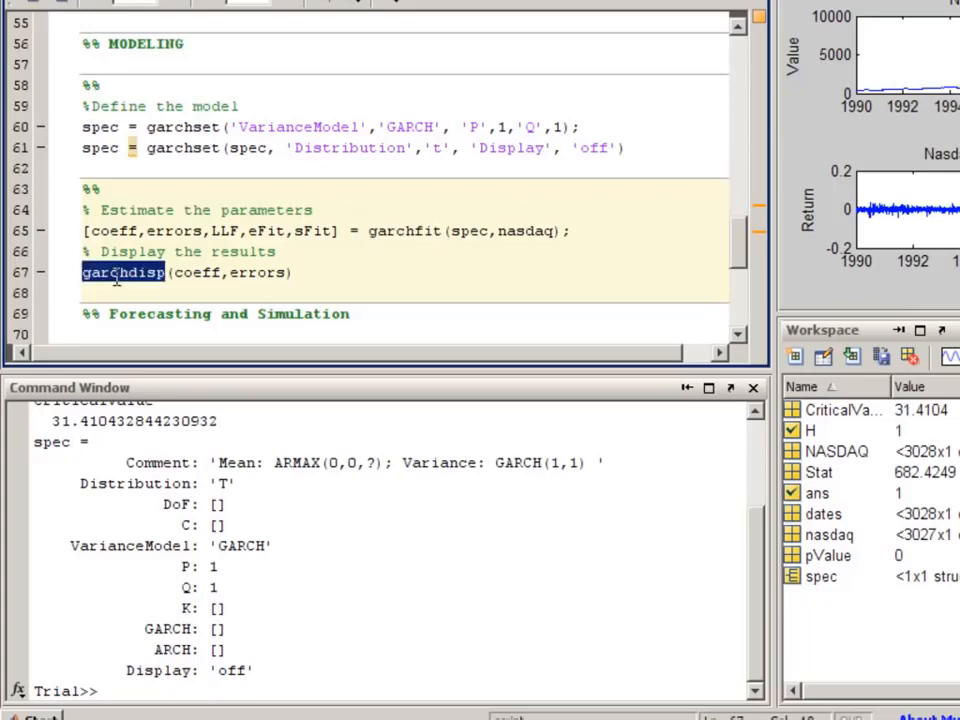
key("F9")
left_click(360, 397)
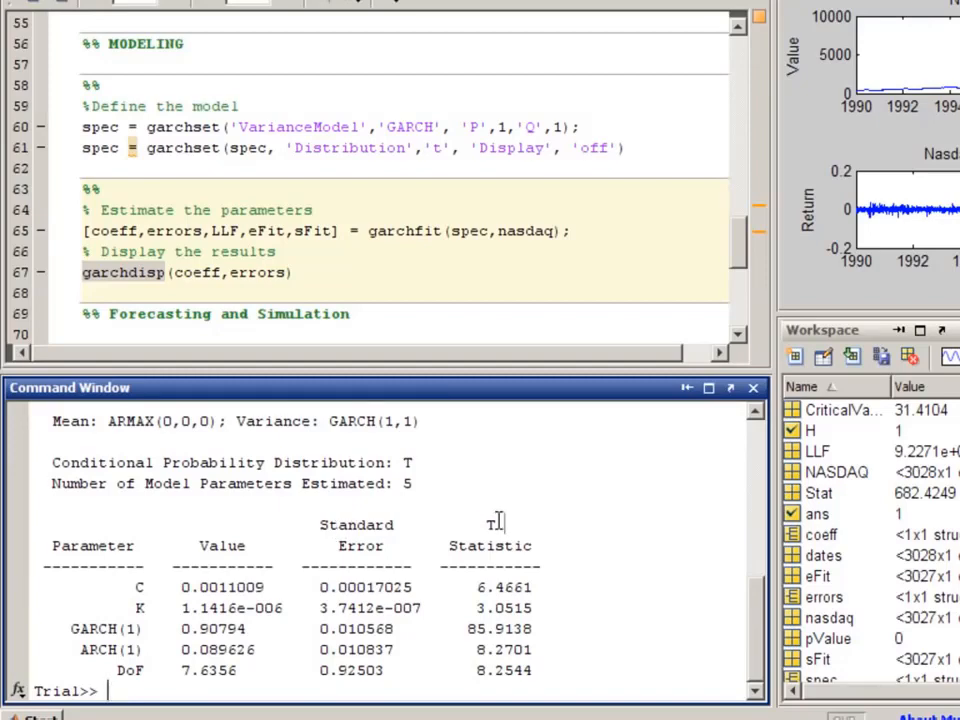
- Move to the Forecasting cell and run it to forecast with garchpred over a 30-day horizon
left_click(380, 313)
key("ctrl+Down")
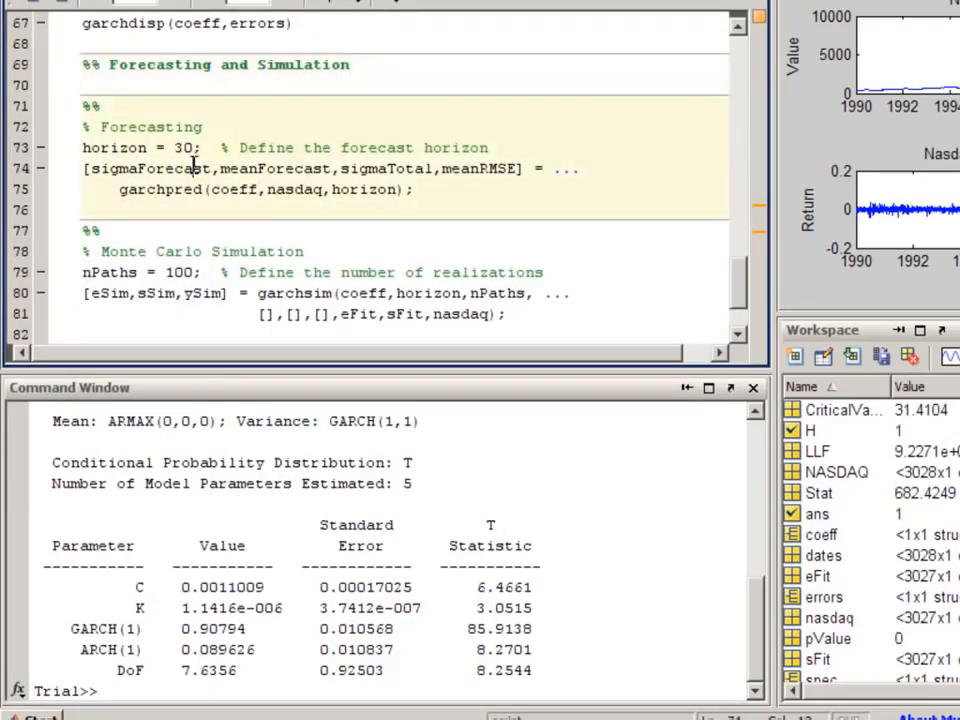
key("ctrl+Return")
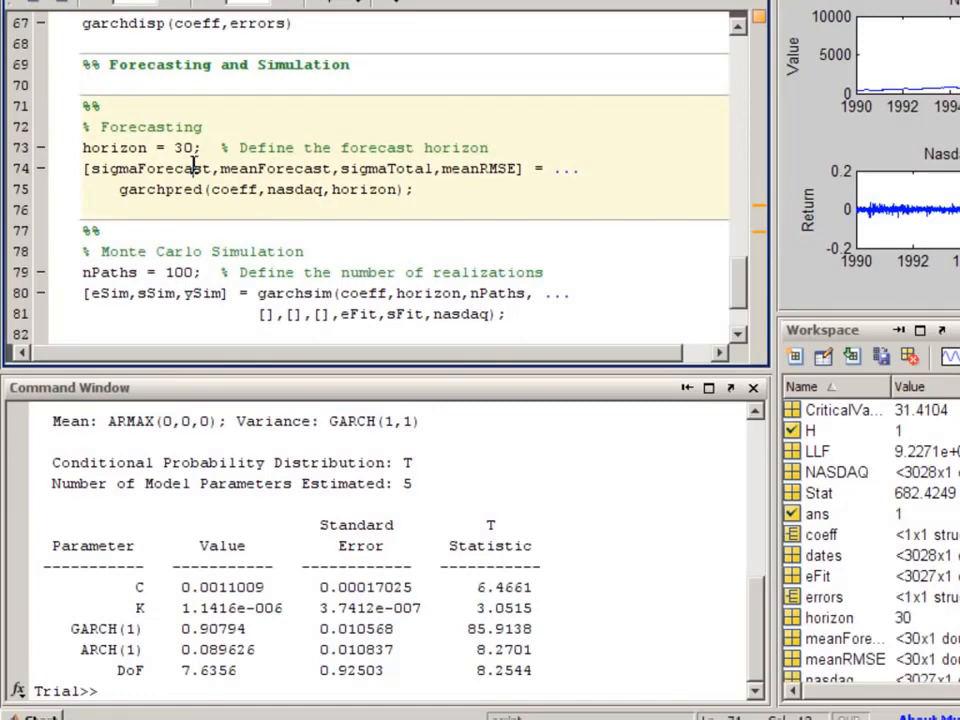
- Run the Monte Carlo Simulation cell to simulate 100 paths with garchsim and plot the simulated NASDAQ values
double_click(266, 294)
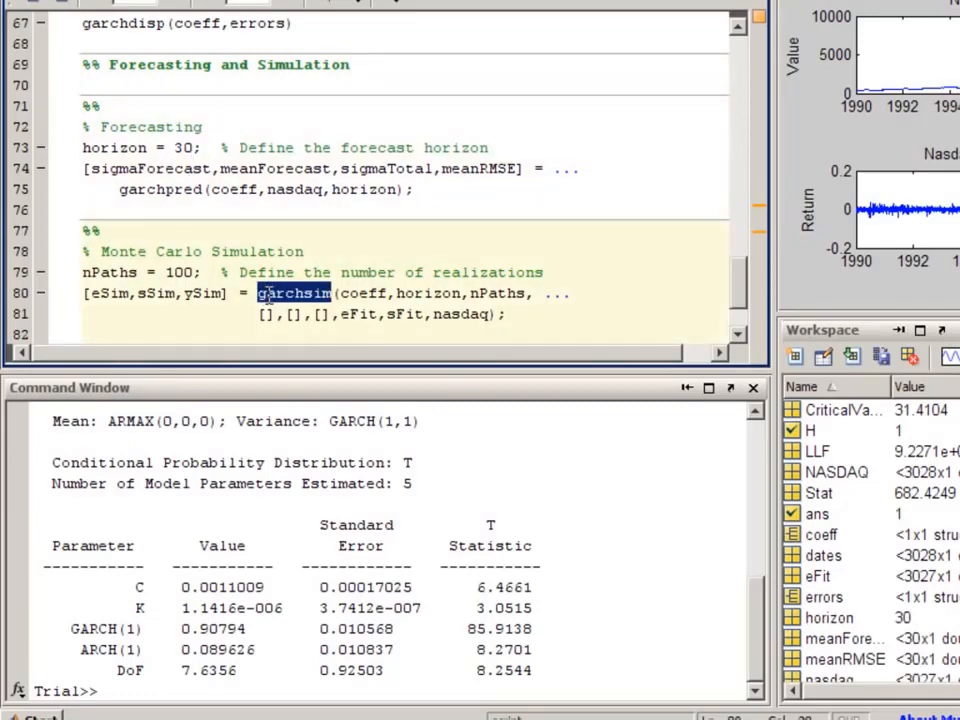
left_click(268, 295)
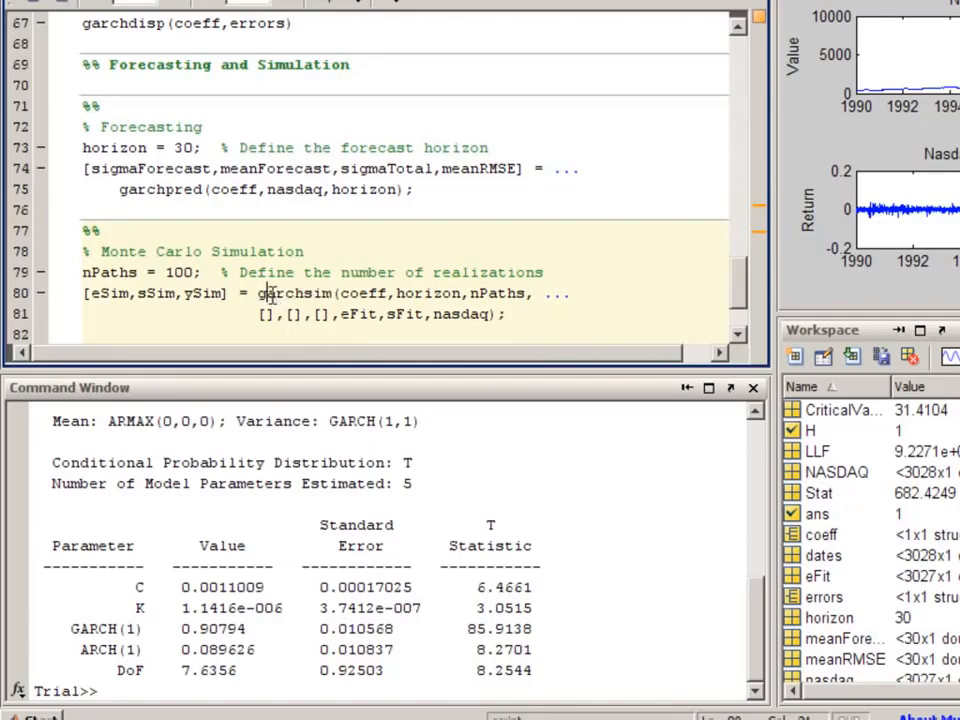
key("ctrl+Return")
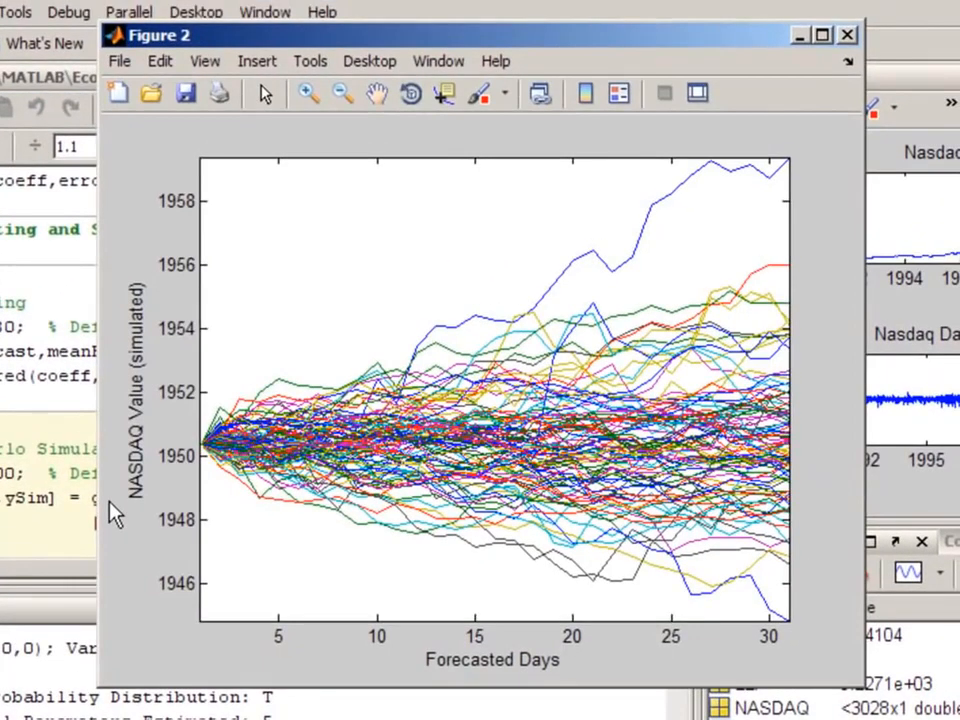